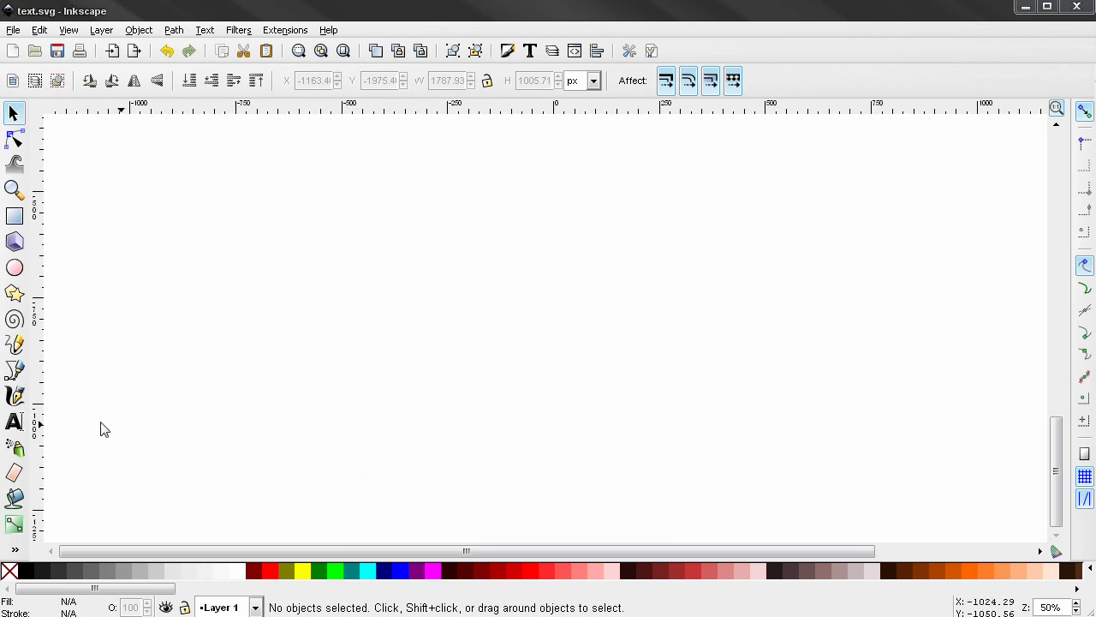
Step: Add the word TEXT as a 40 px text object on the blank canvas
left_click(14, 420)
left_click(212, 340)
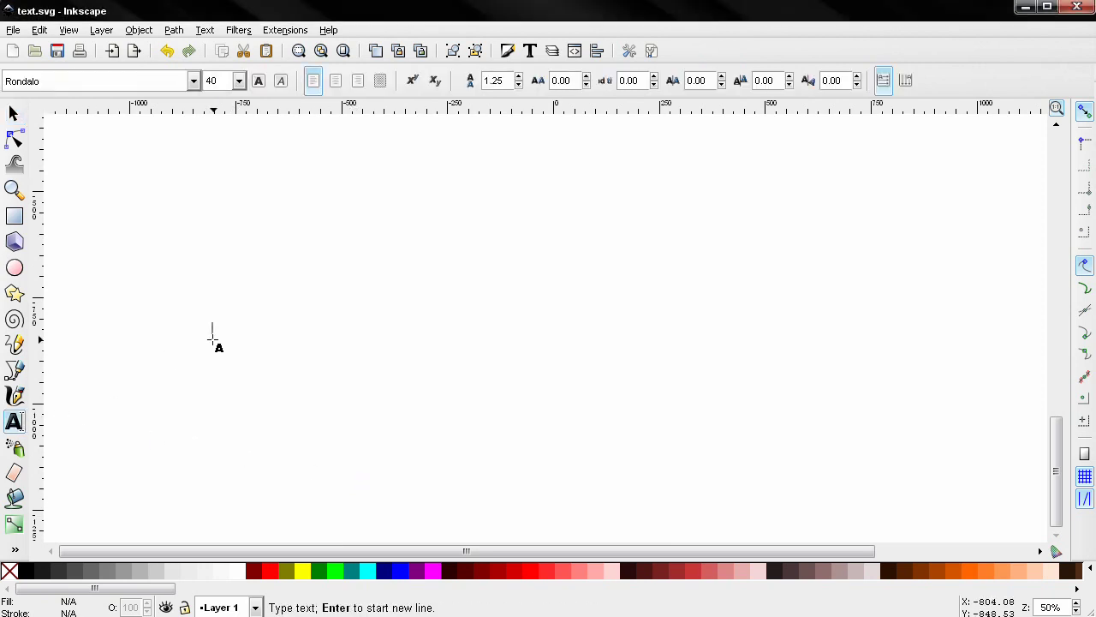
type("TEXT")
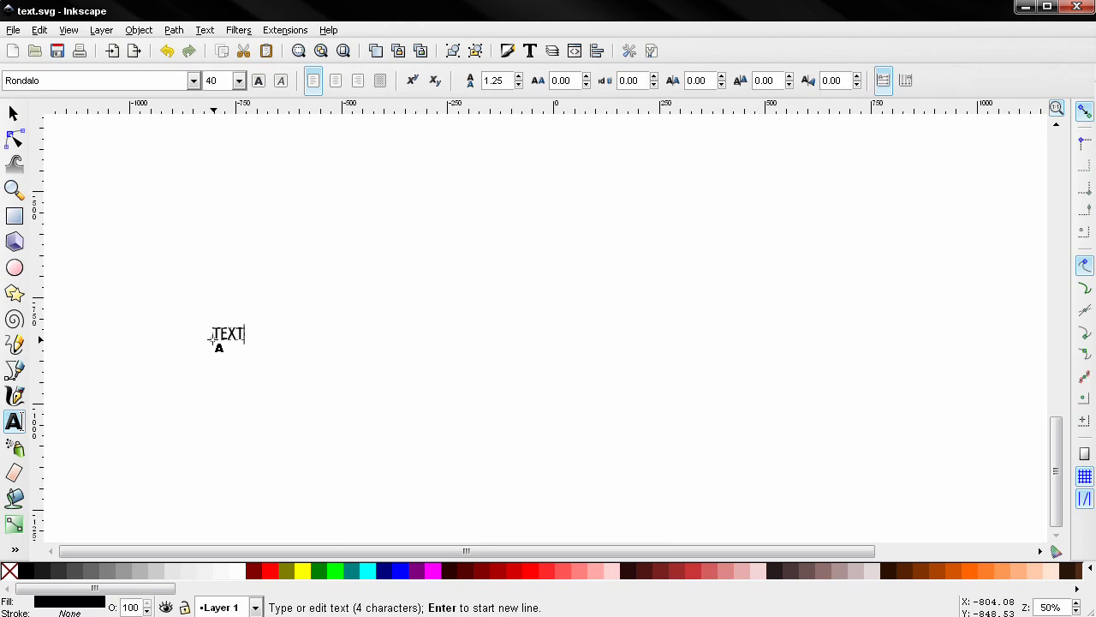
key("F1")
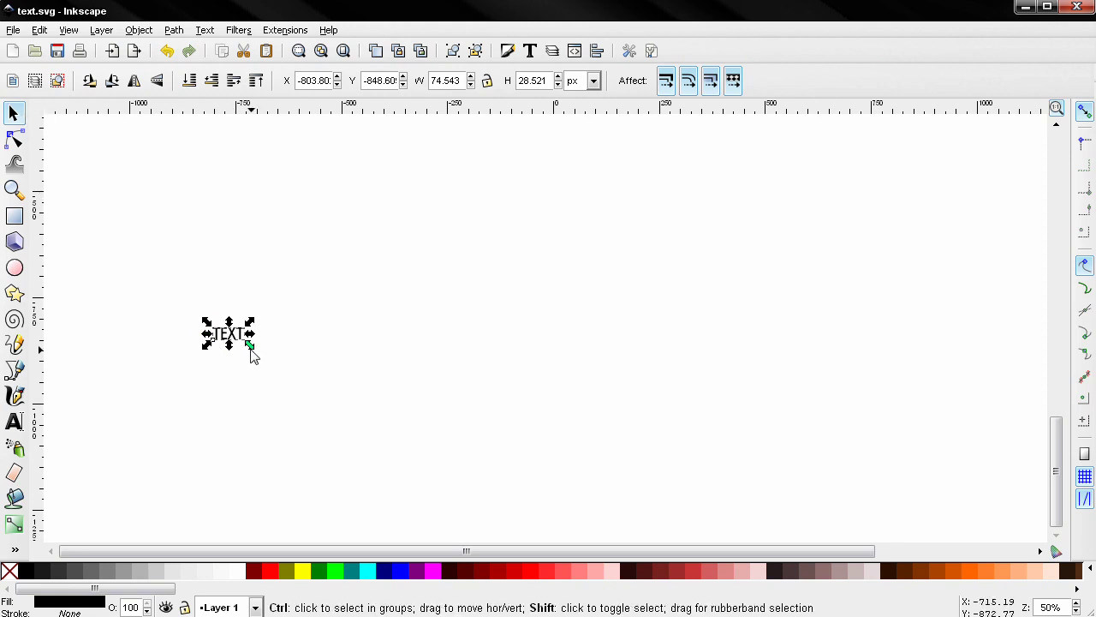
Step: Scale TEXT up to about 482 px, move it up-right, and set it in Freeroad Bold
left_click_drag(249, 346, 426, 515)
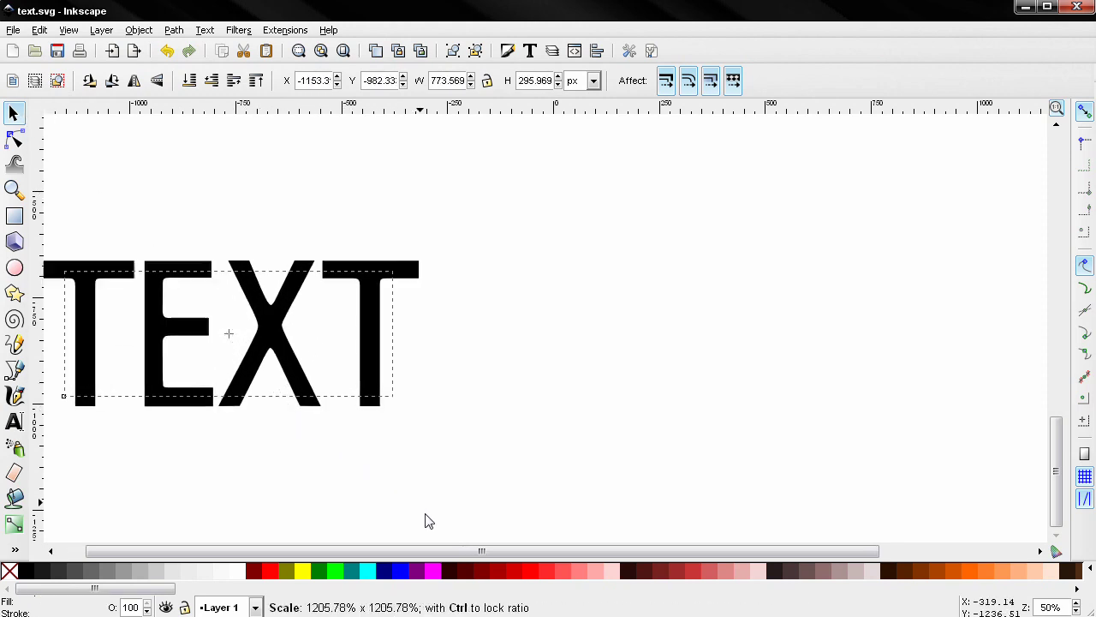
left_click_drag(300, 362, 354, 269)
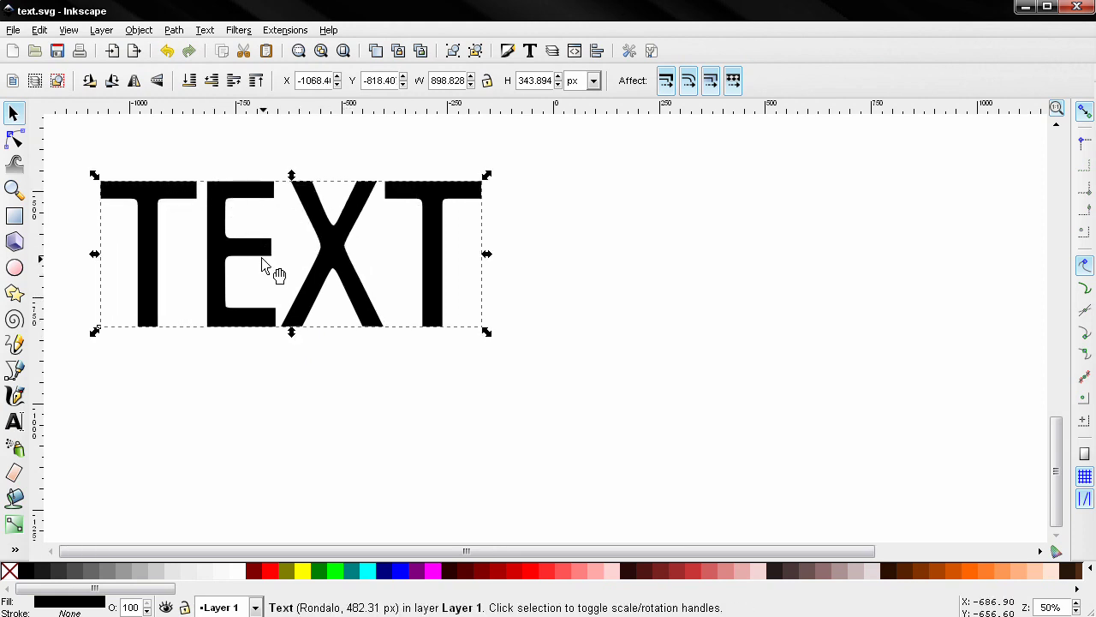
key("t")
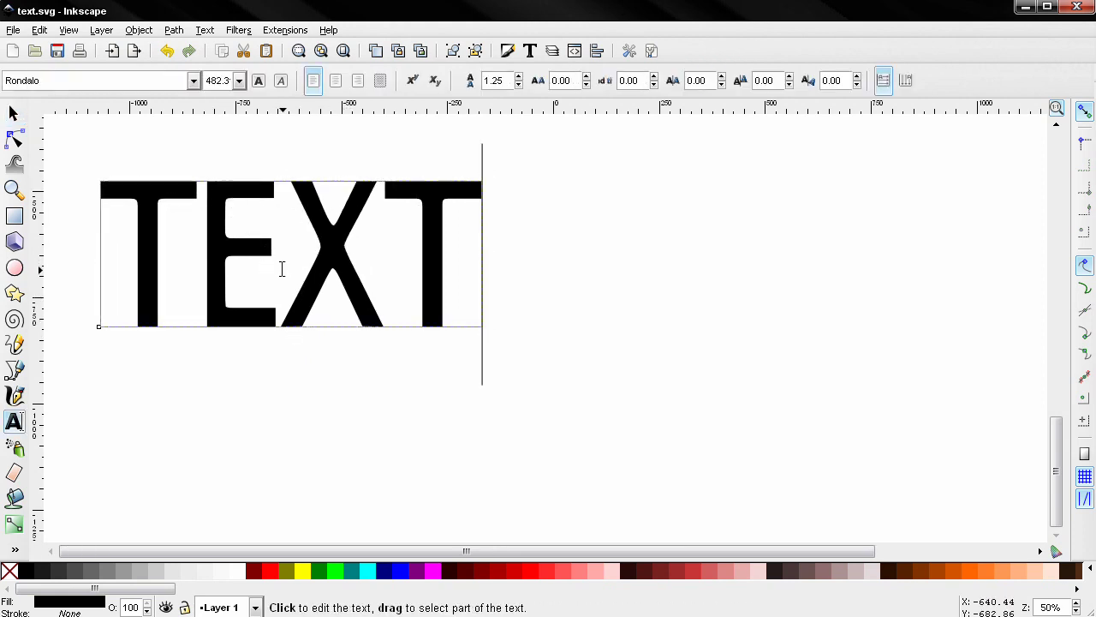
left_click_drag(60, 81, 6, 81)
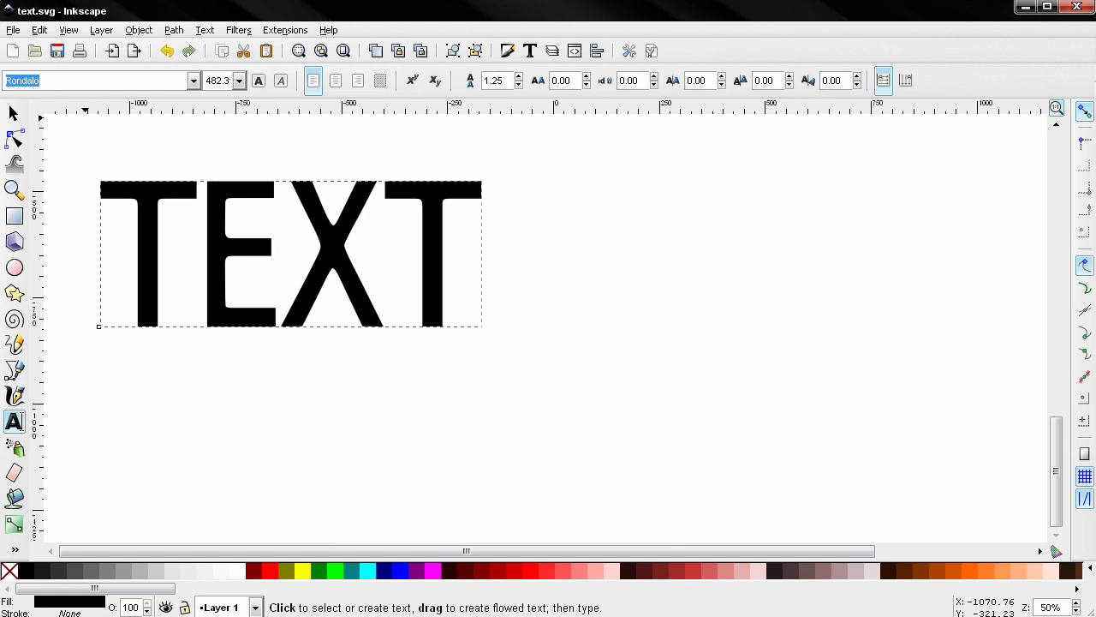
type("FR")
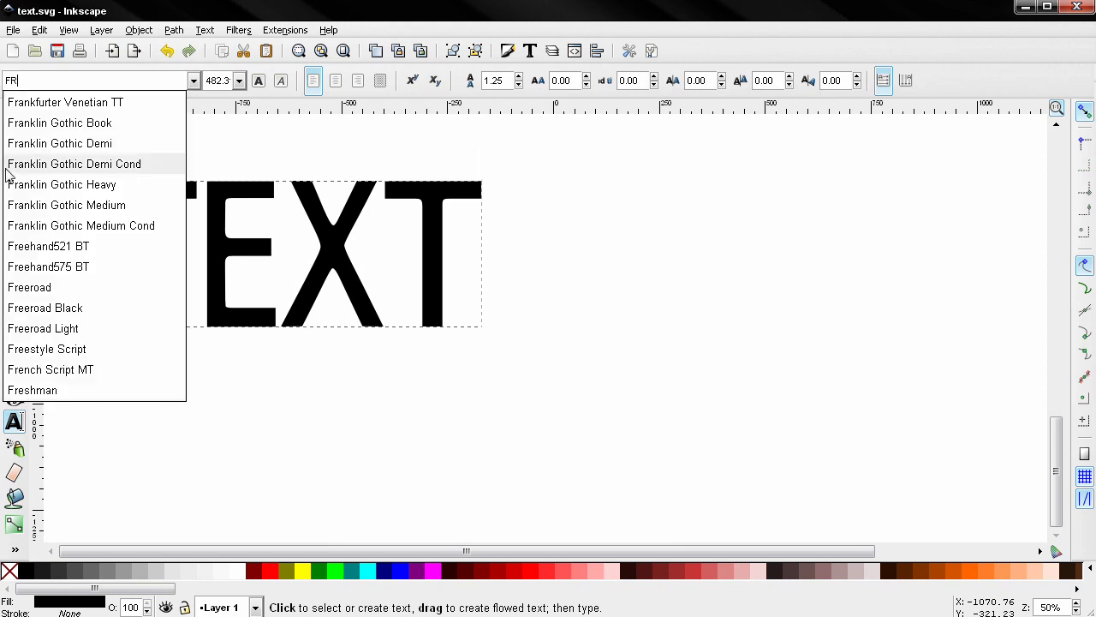
left_click(65, 288)
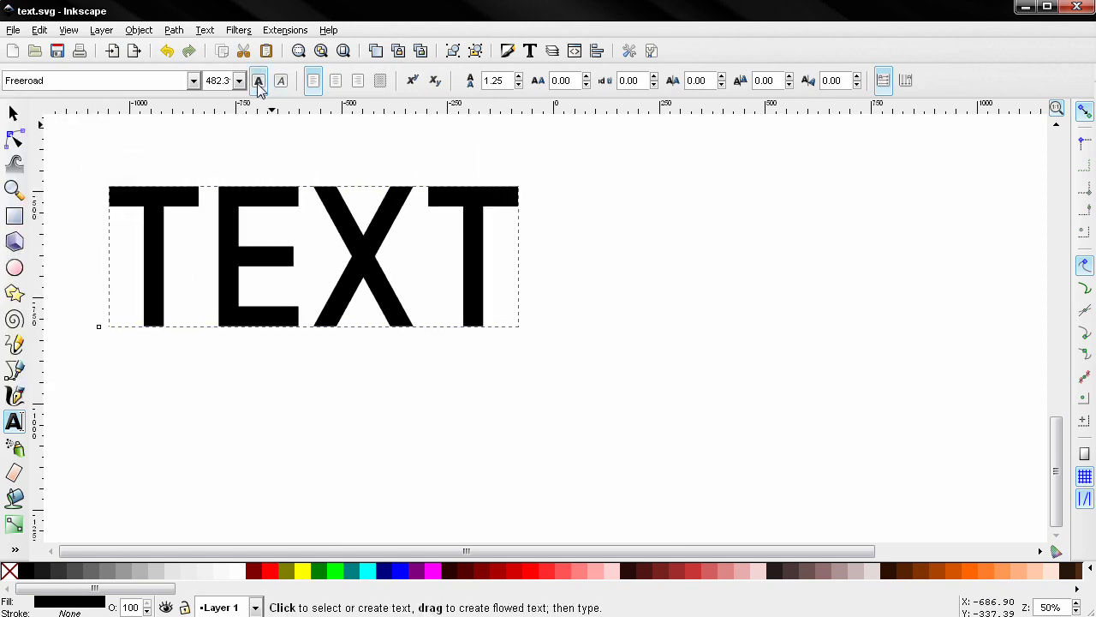
left_click(259, 80)
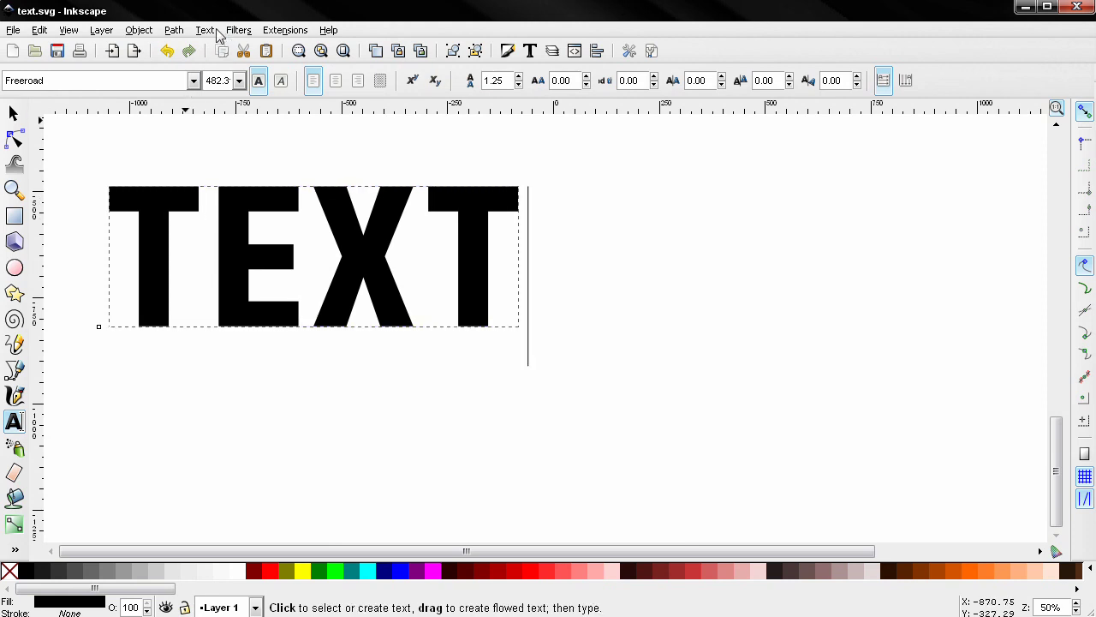
key("F1")
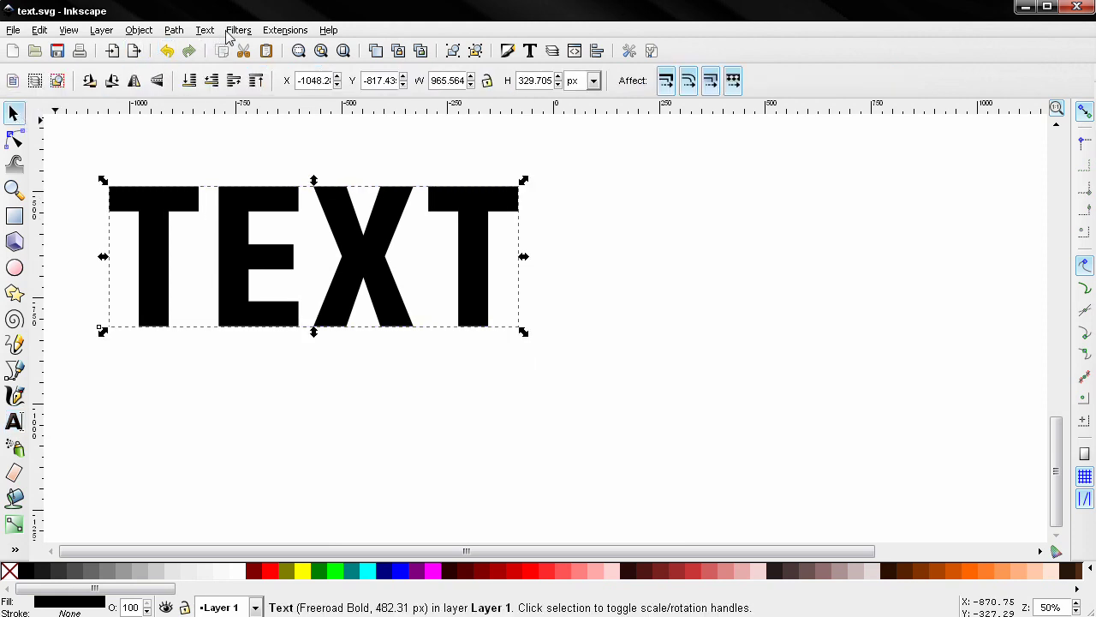
Step: Convert the text to a path, break it into four letters, and union them into one path
left_click(173, 32)
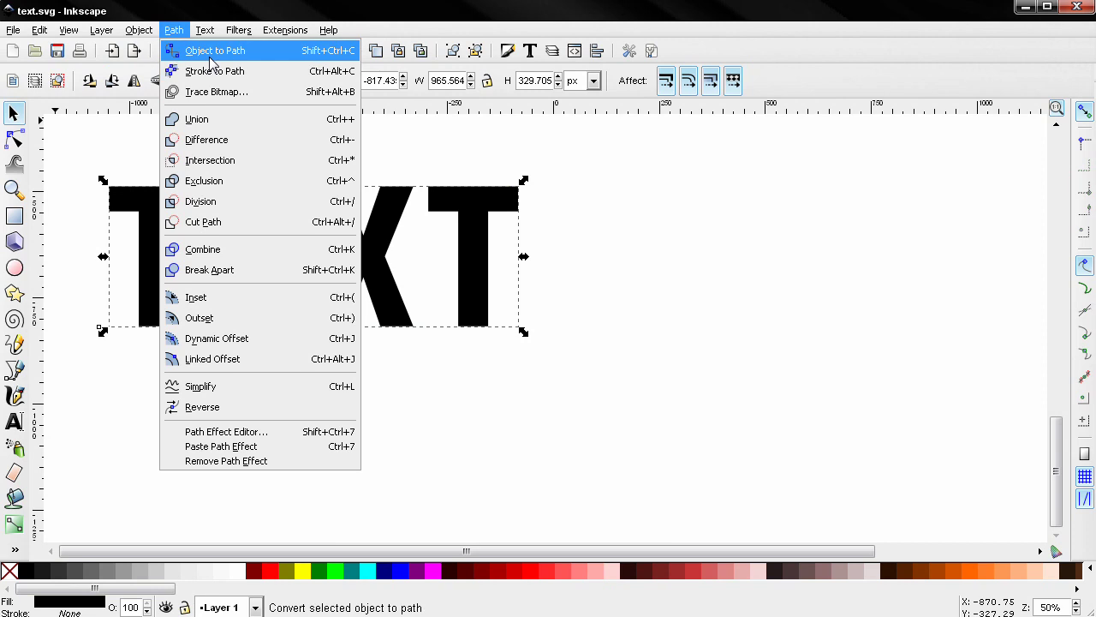
left_click(210, 57)
left_click(173, 30)
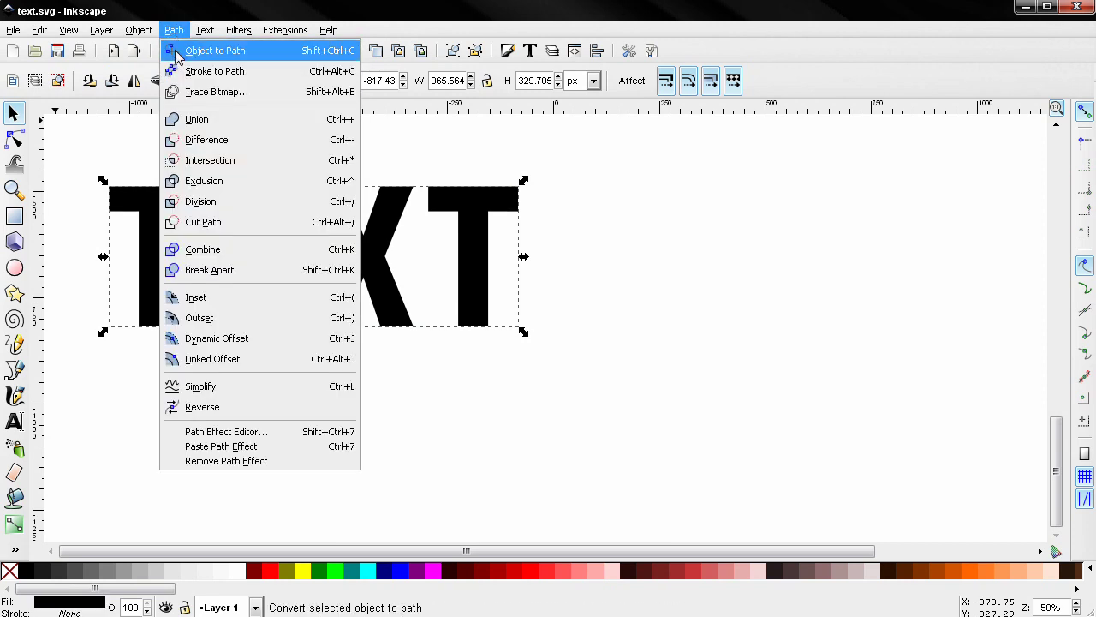
left_click(234, 269)
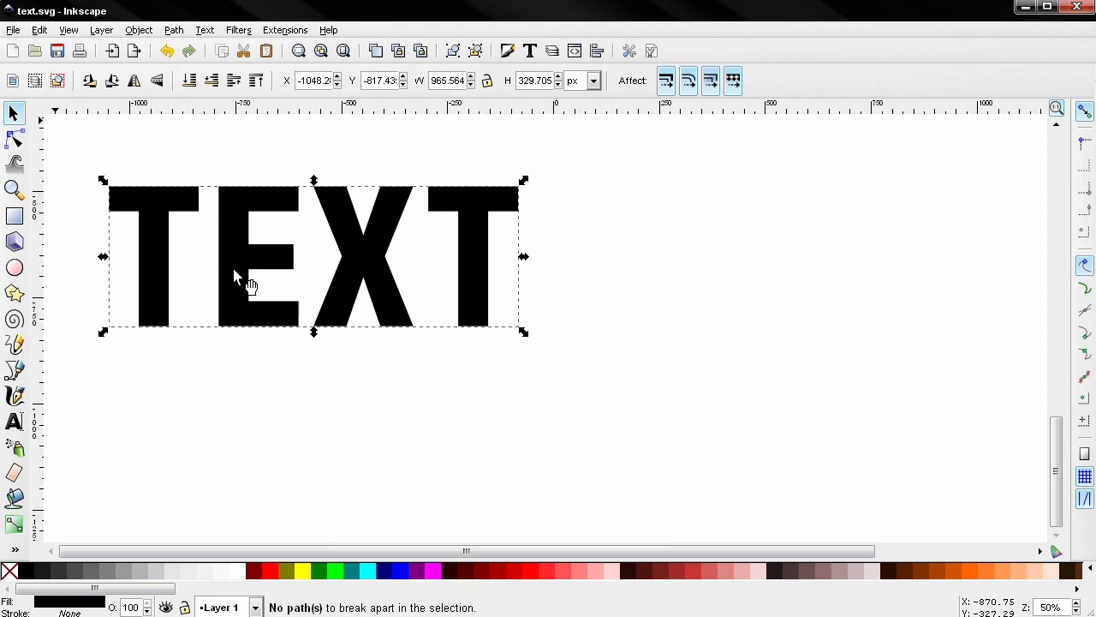
left_click(476, 55)
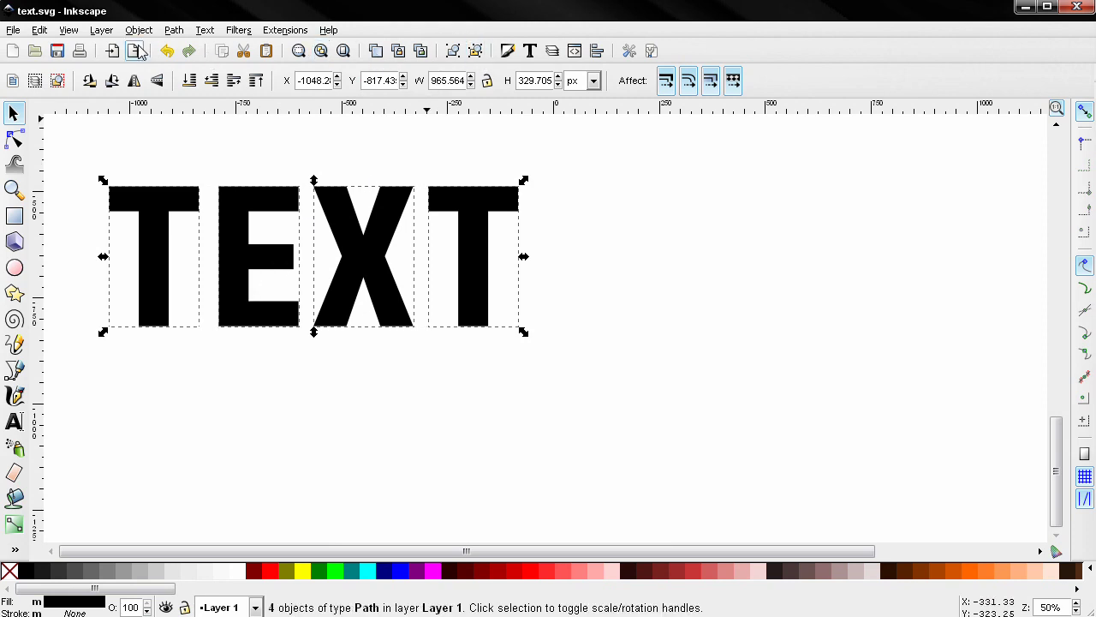
left_click(174, 31)
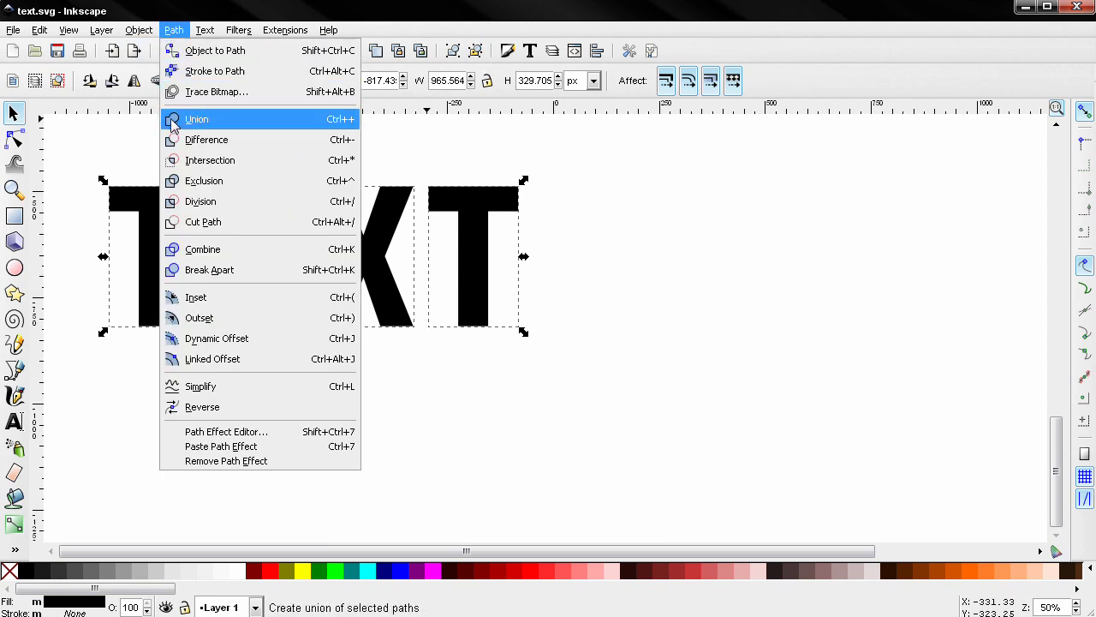
left_click(220, 125)
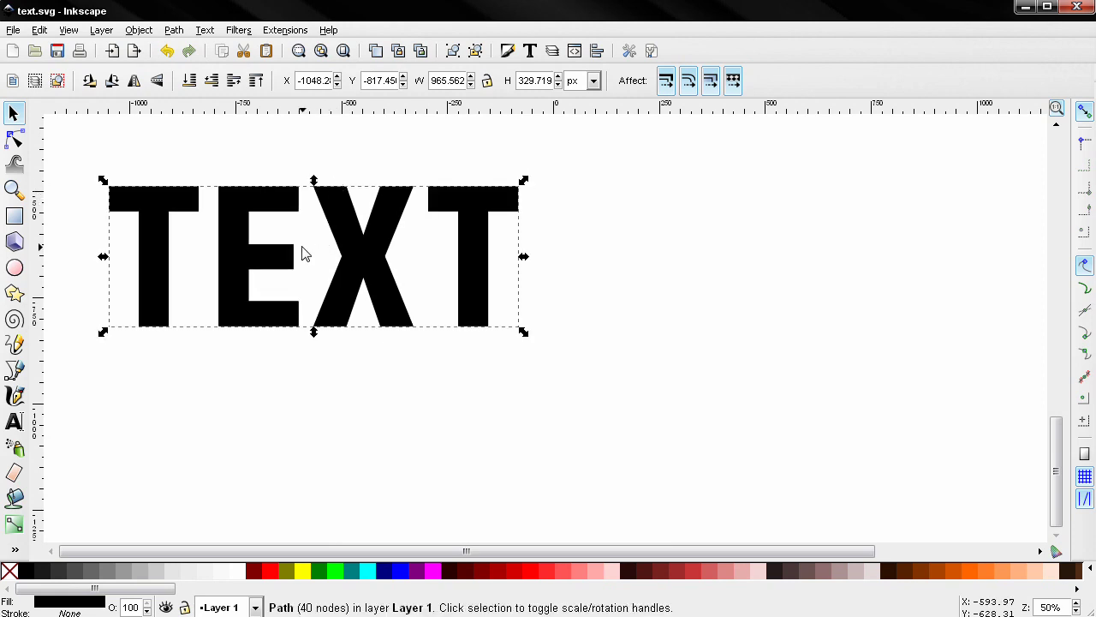
Step: Place a black copy offset down-right behind the TEXT path and select both paths
left_click(303, 572)
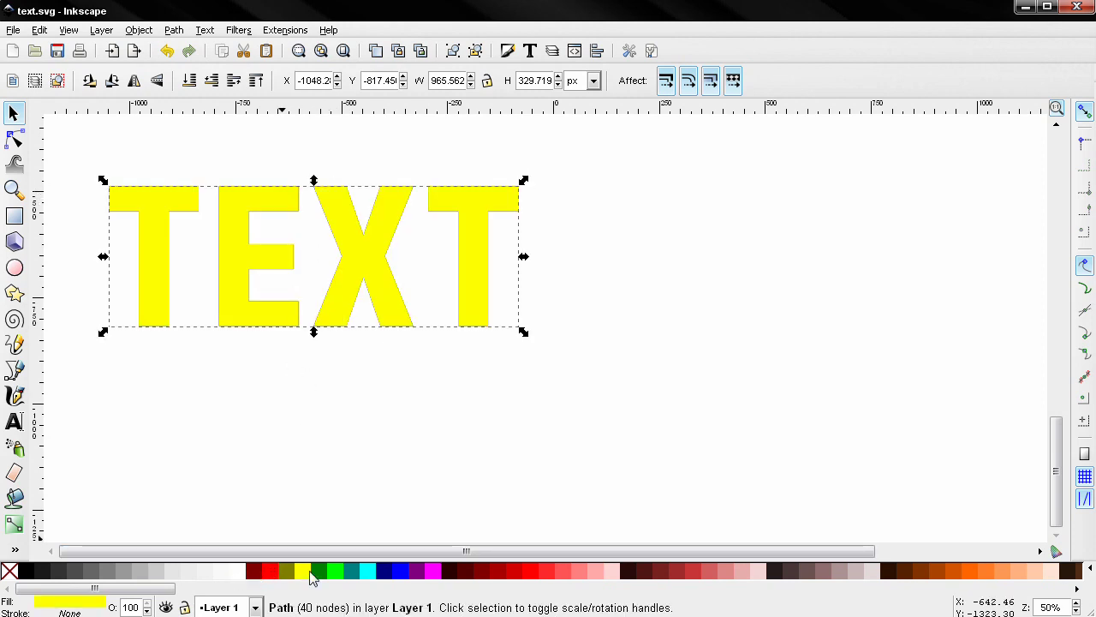
left_click_drag(155, 227, 183, 257)
left_click(191, 81)
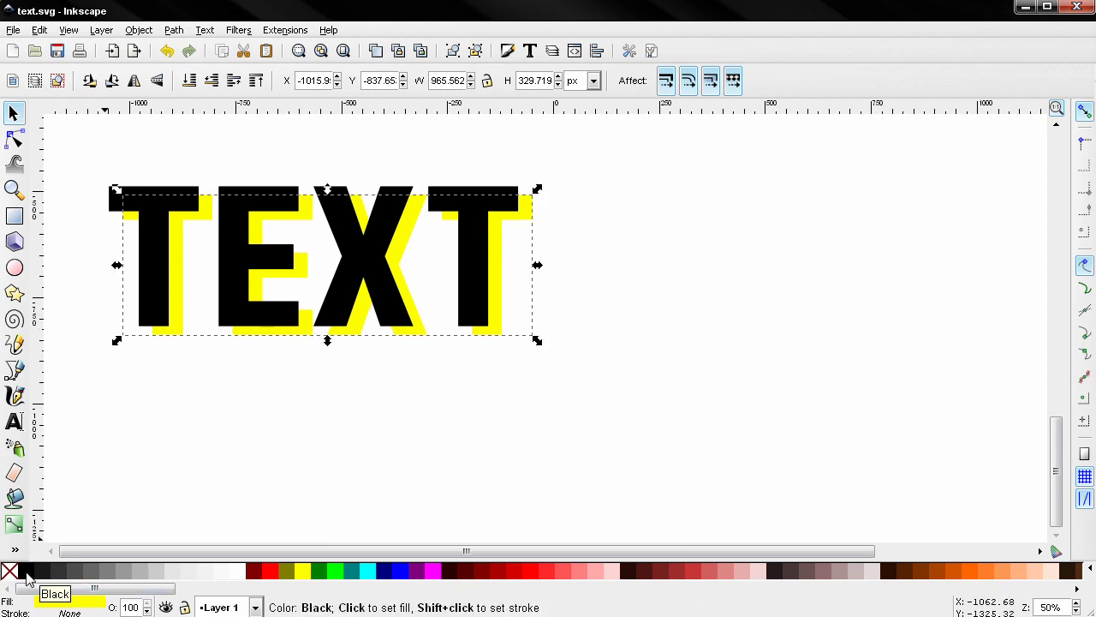
left_click(26, 574)
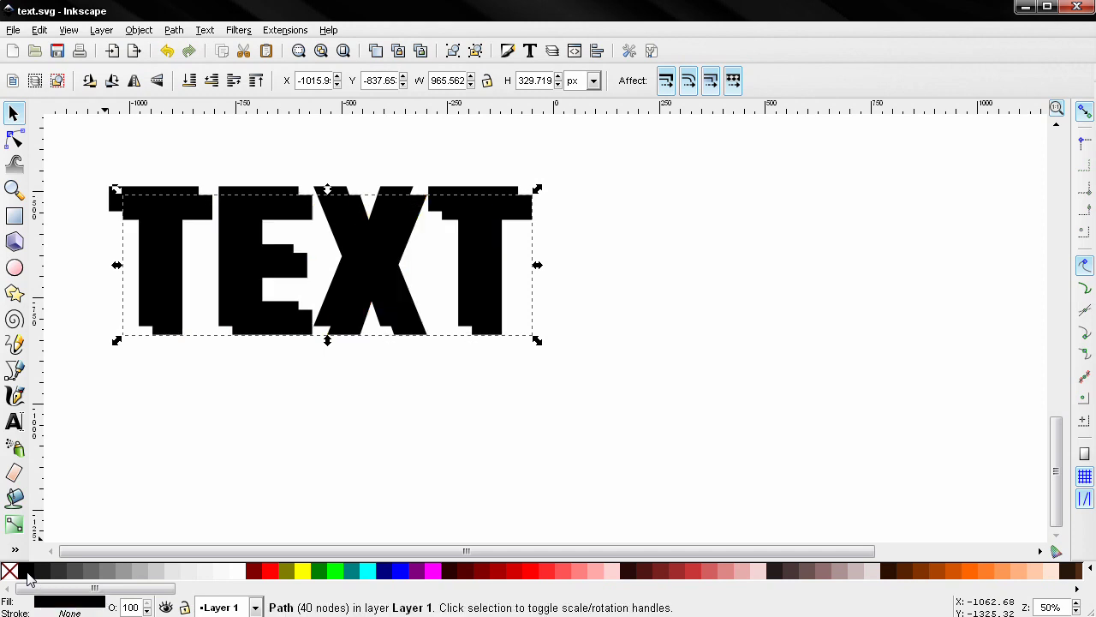
left_click(163, 250, "shift")
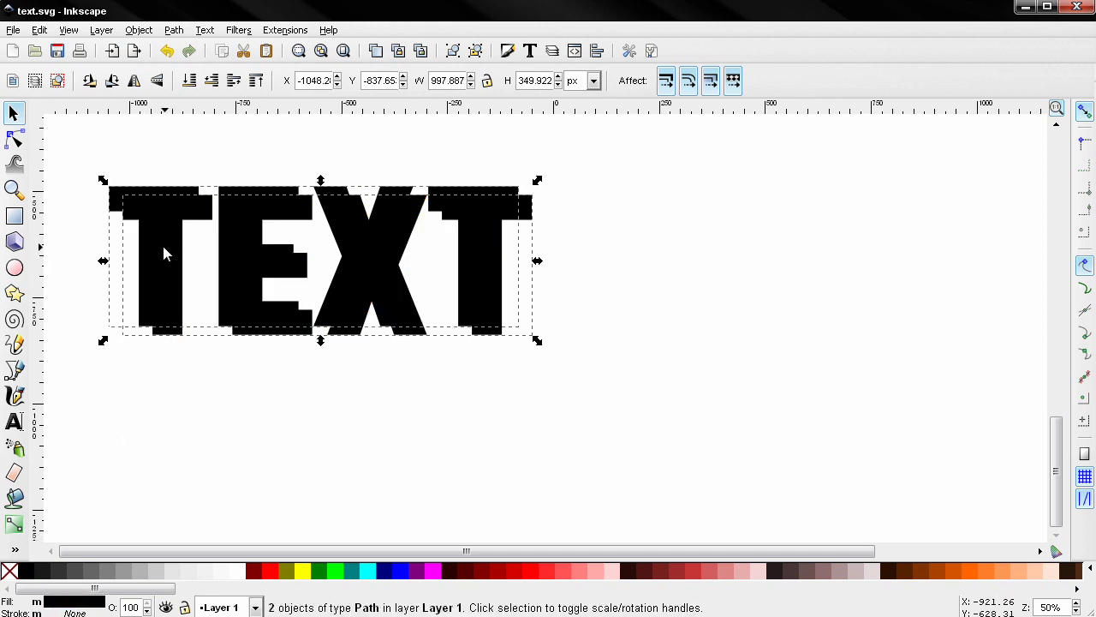
Step: Interpolate between the two TEXT paths with 40 steps using the Interpolate extension
left_click(272, 32)
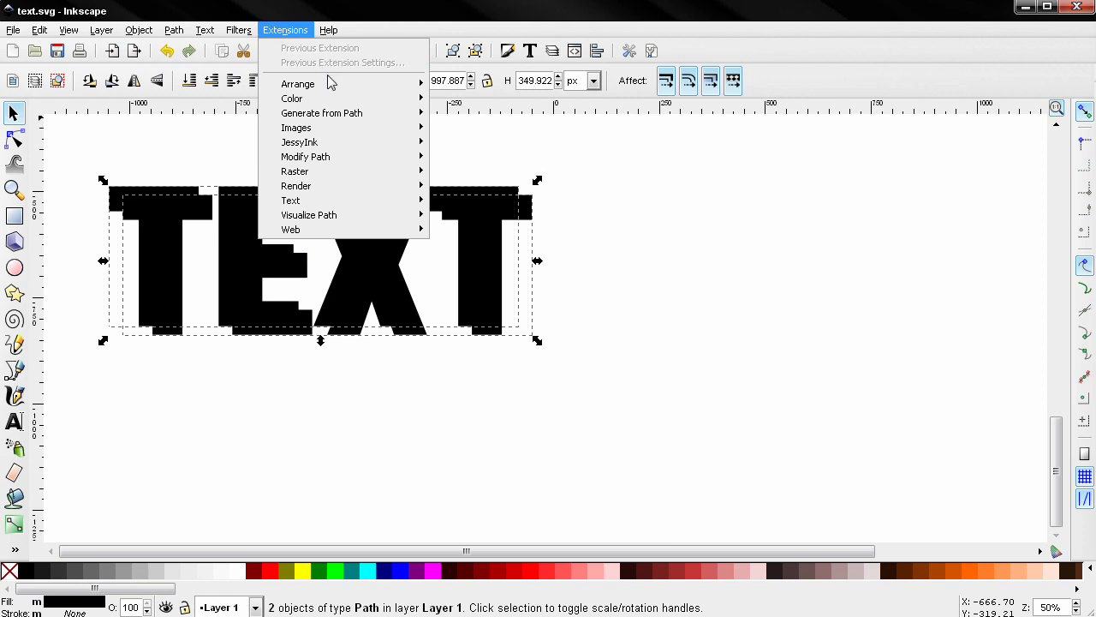
mouse_move(322, 113)
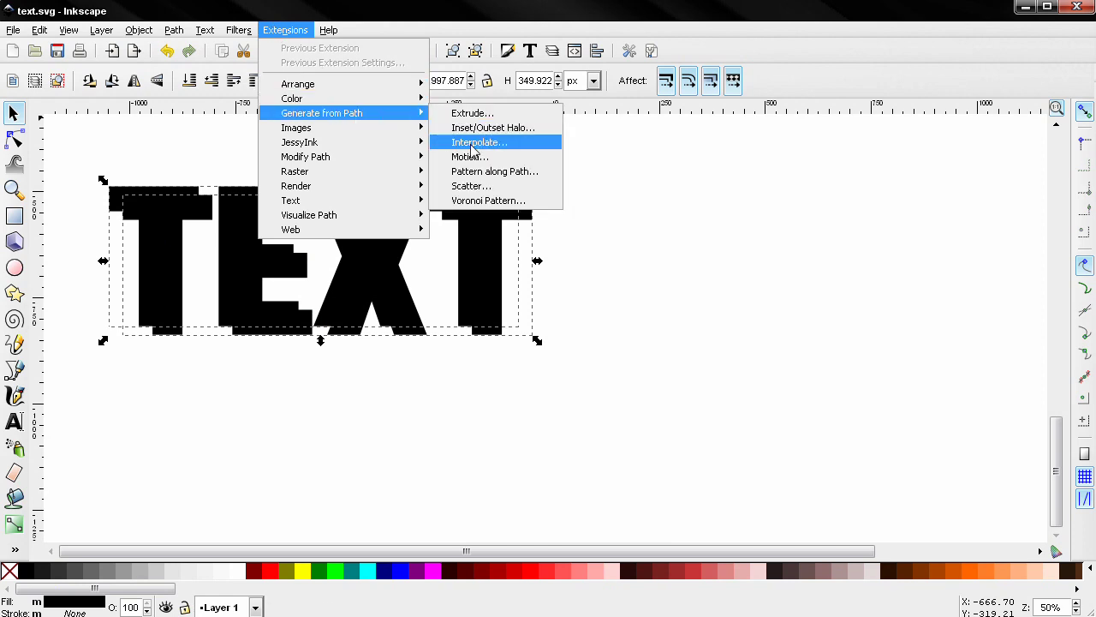
left_click(472, 143)
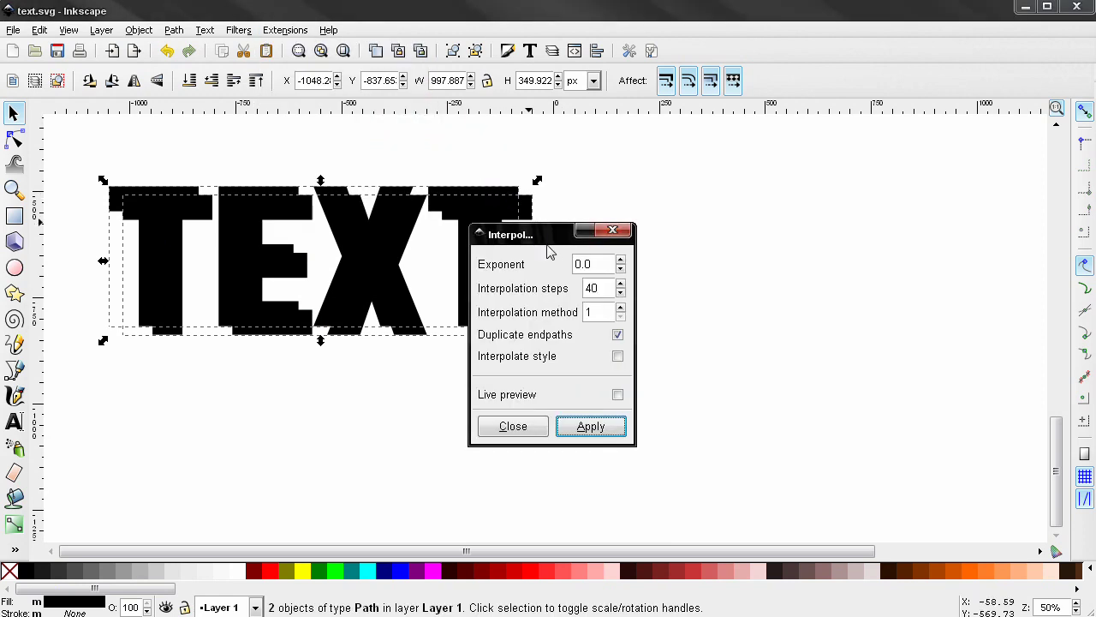
left_click_drag(548, 244, 661, 242)
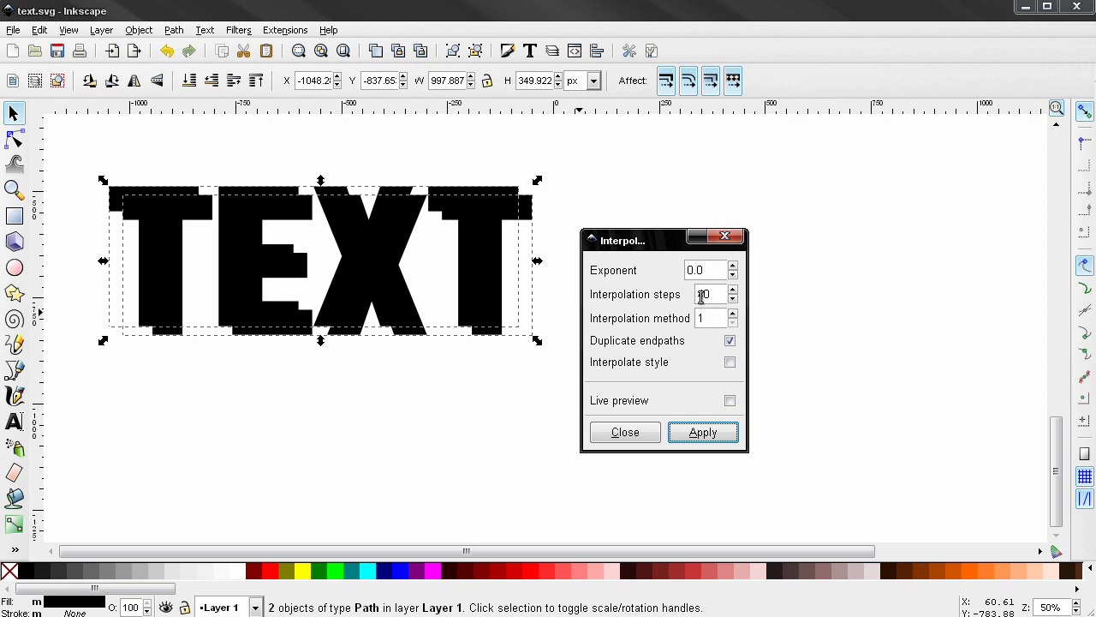
left_click(694, 438)
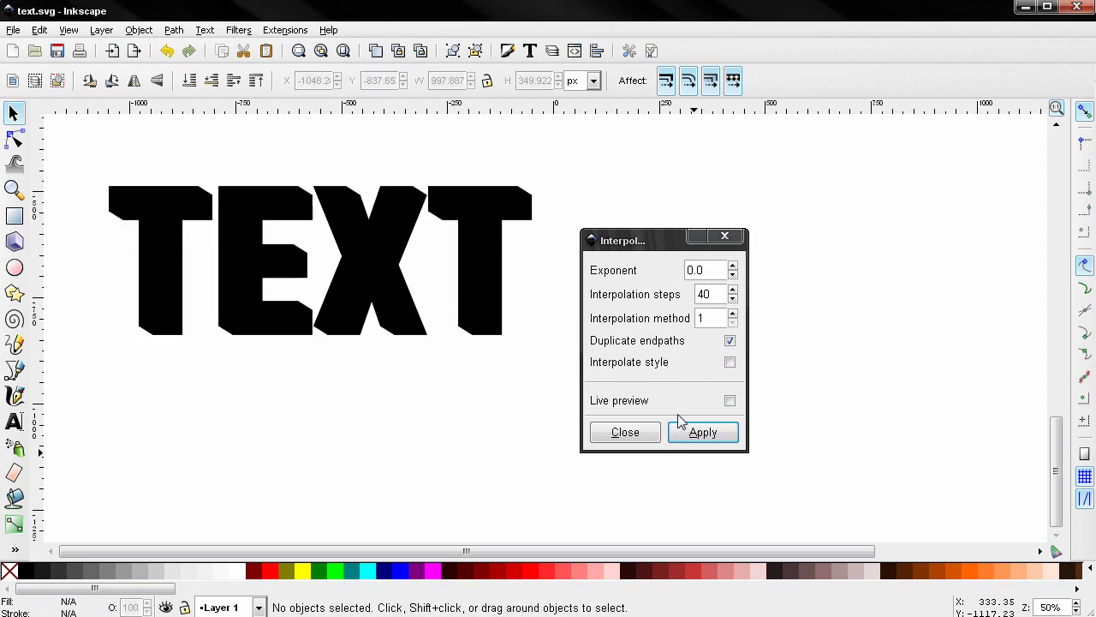
left_click(725, 236)
Step: Move the blended group aside and delete the original two TEXT paths
left_click_drag(409, 261, 404, 443)
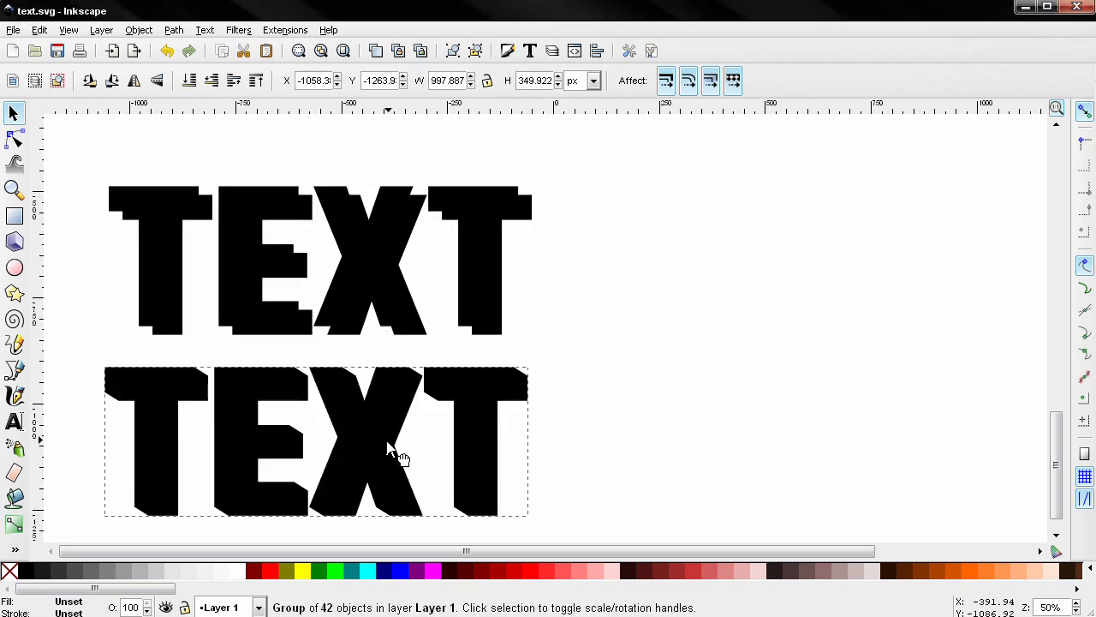
left_click_drag(567, 346, 123, 205)
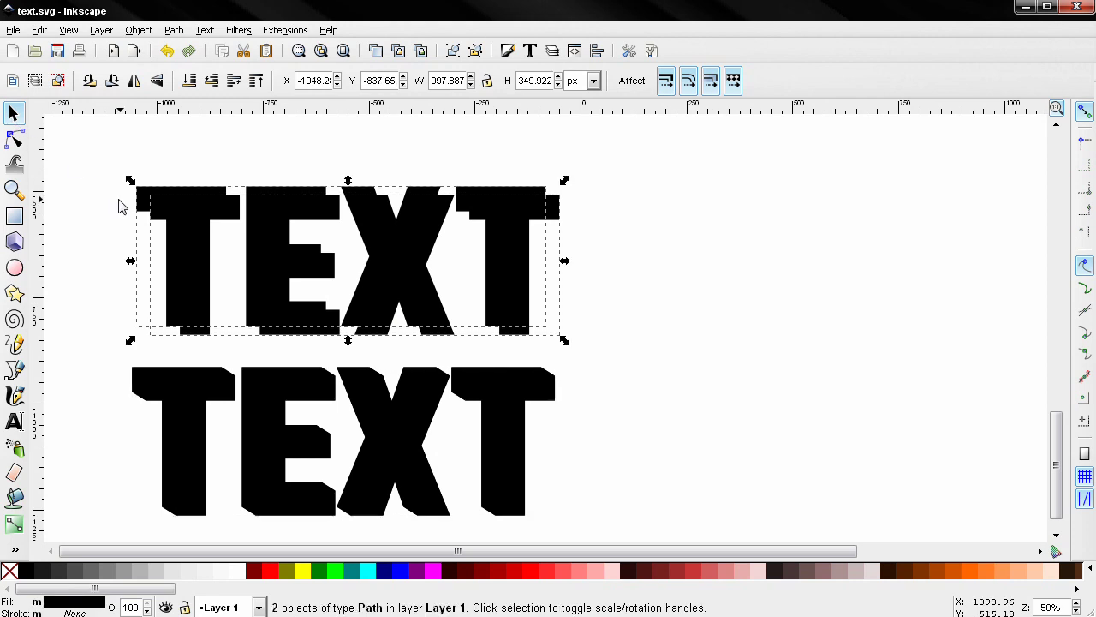
key("Delete")
Step: Move the blend back into place, fill it flat dark teal, and give it a red stroke
left_click_drag(377, 456, 334, 313)
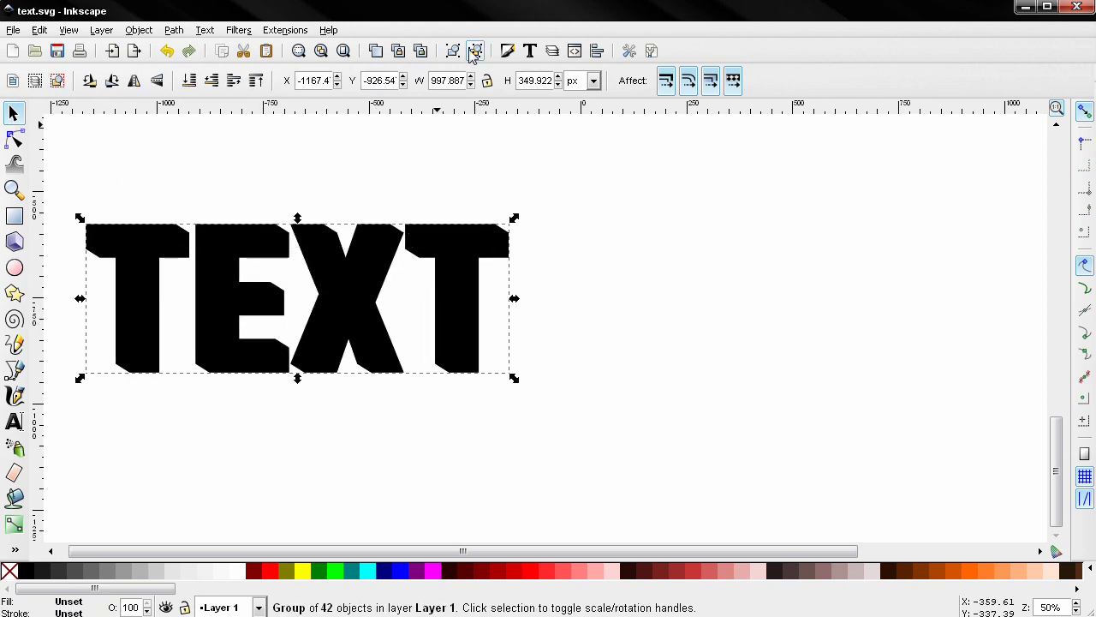
left_click(507, 51)
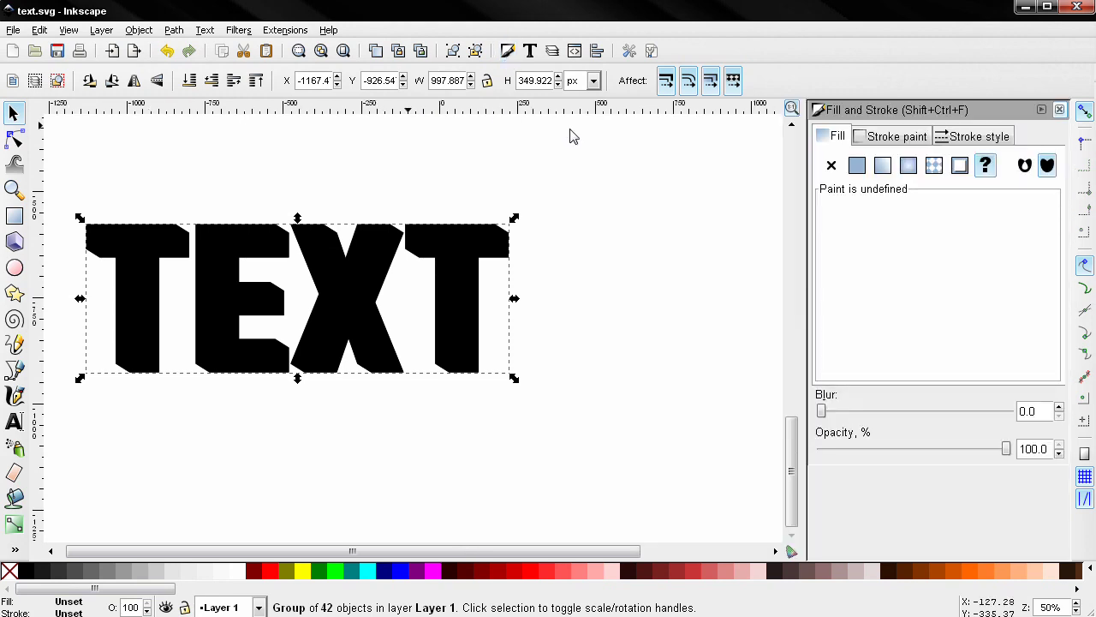
left_click(855, 169)
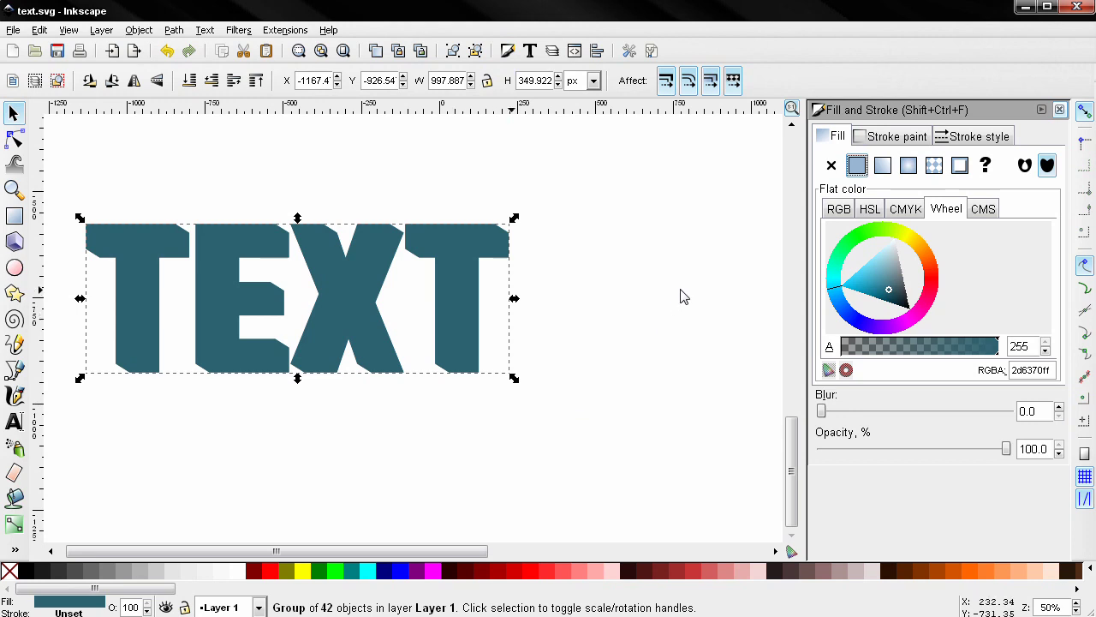
left_click(897, 143)
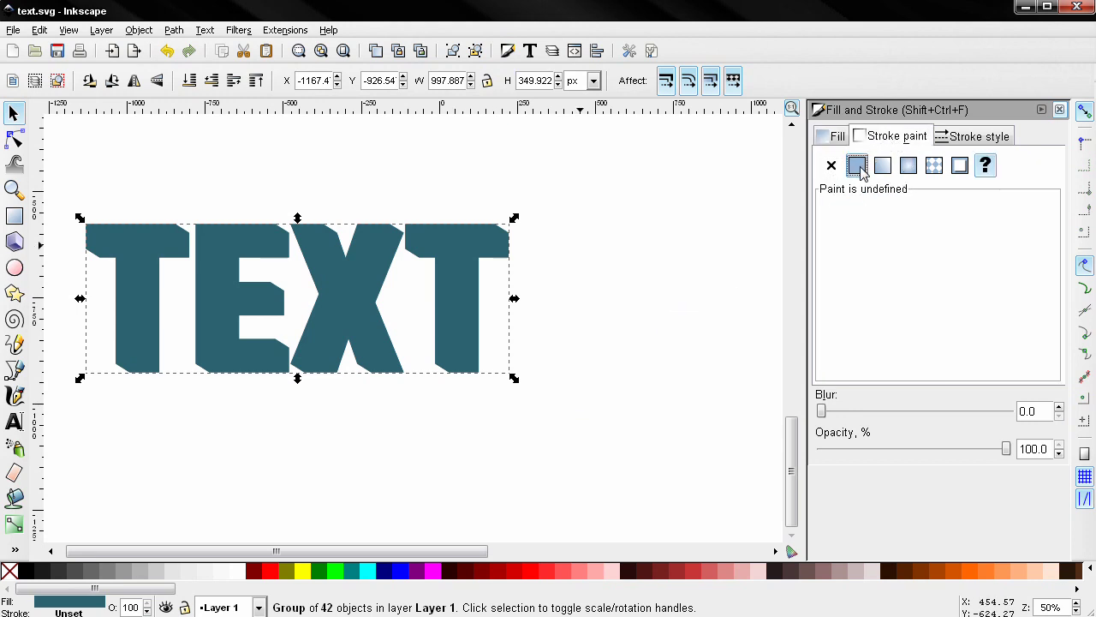
left_click(857, 166)
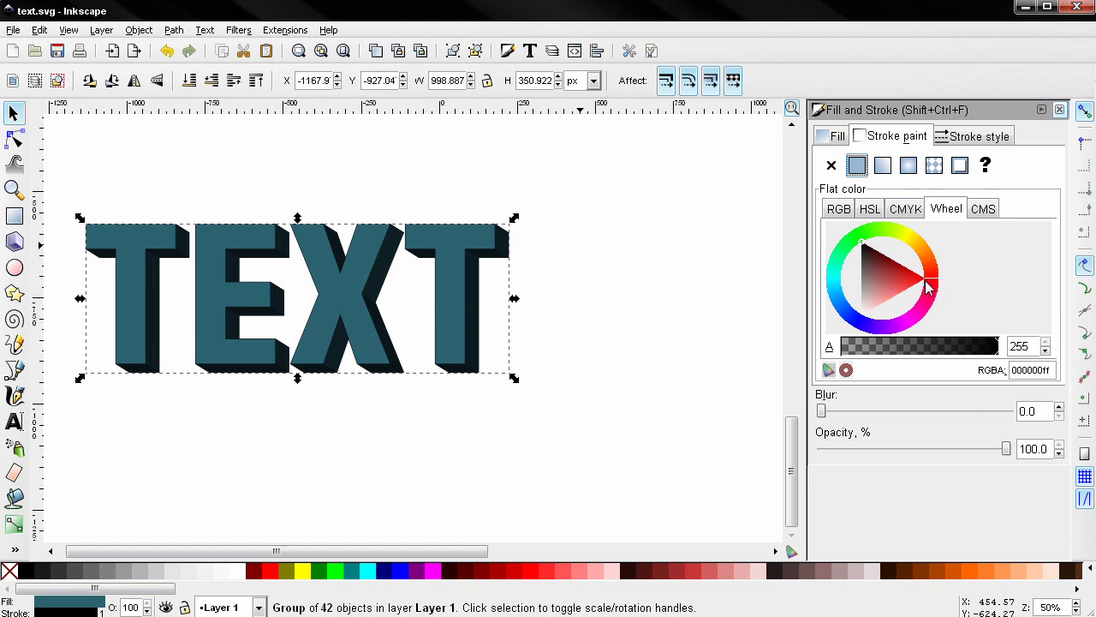
left_click_drag(927, 282, 931, 282)
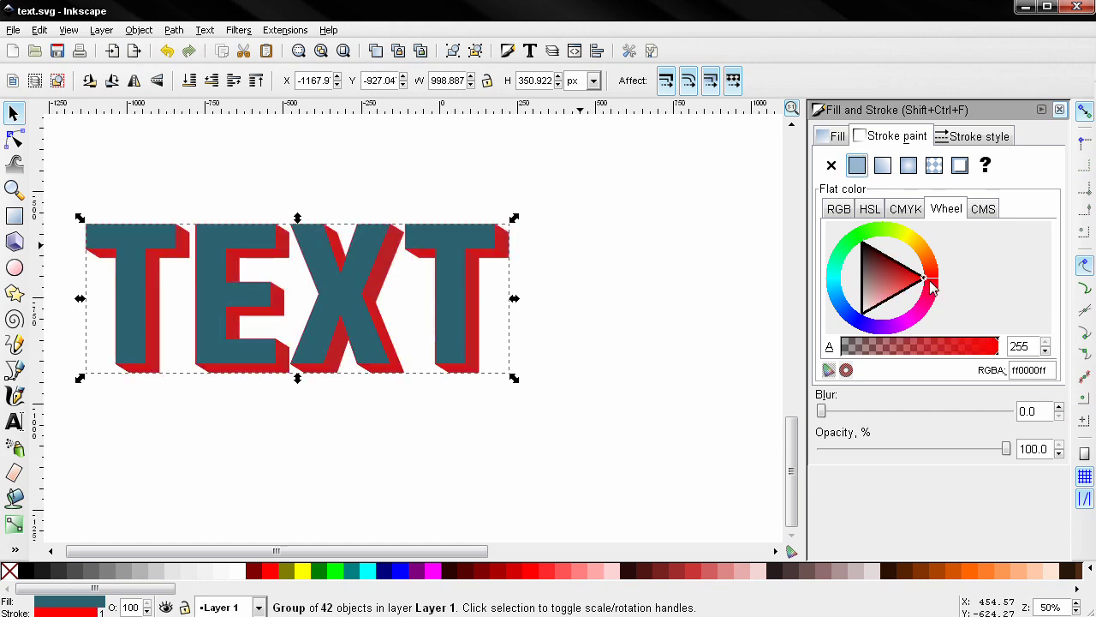
left_click_drag(609, 232, 660, 232)
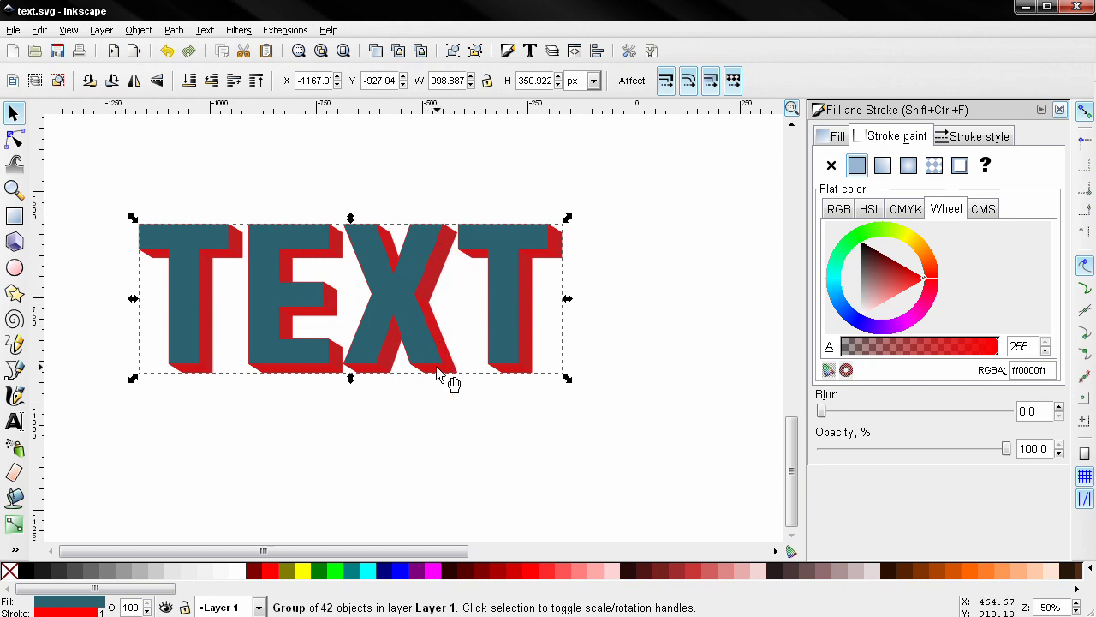
Step: Set the stroke to yellow, then ungroup and regroup the 41 side paths without the front face
left_click(908, 244)
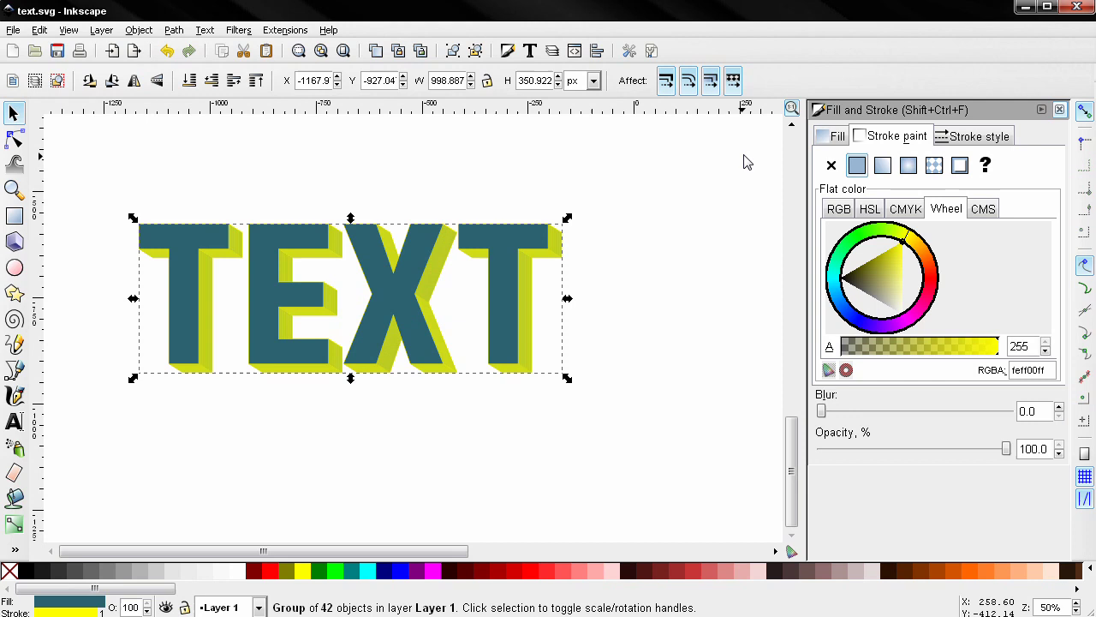
left_click(475, 51)
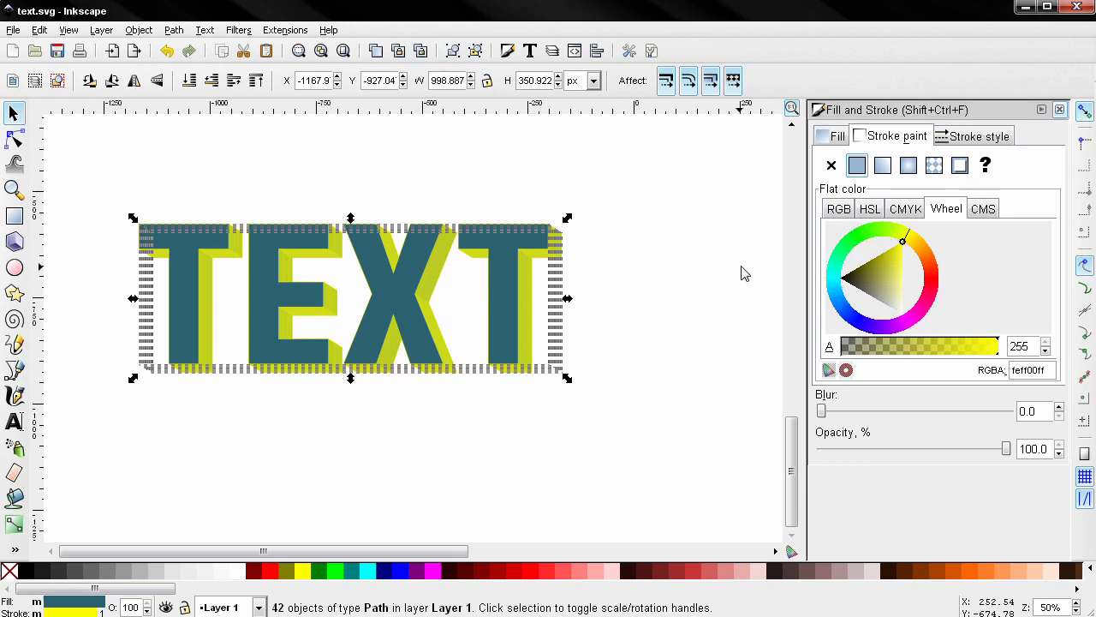
left_click(393, 291, "shift")
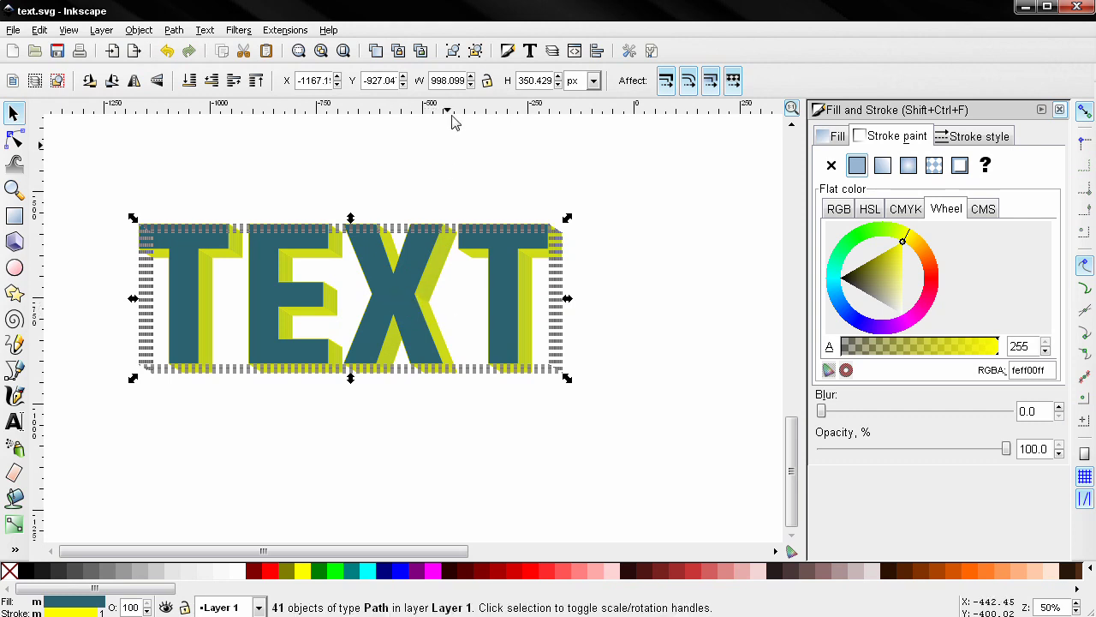
left_click(453, 53)
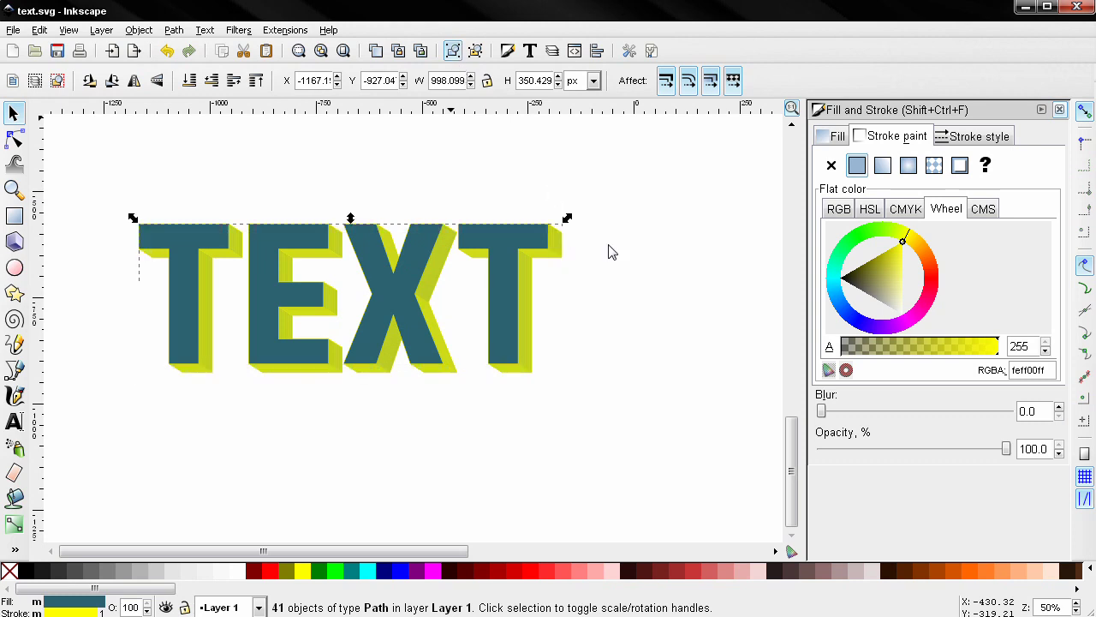
left_click(405, 297, "ctrl")
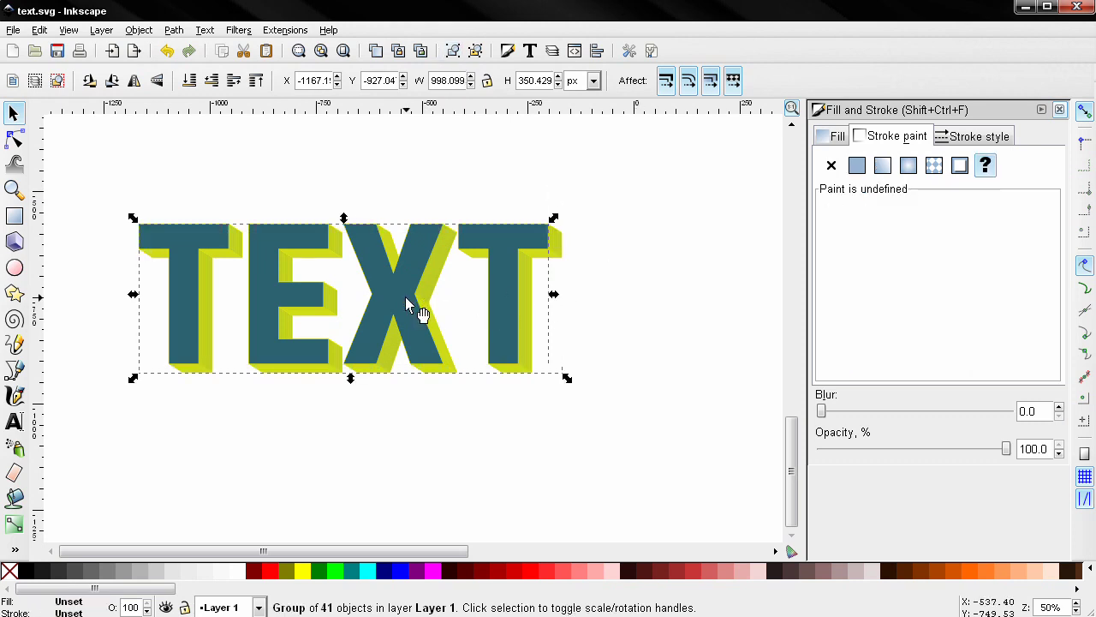
left_click(549, 279)
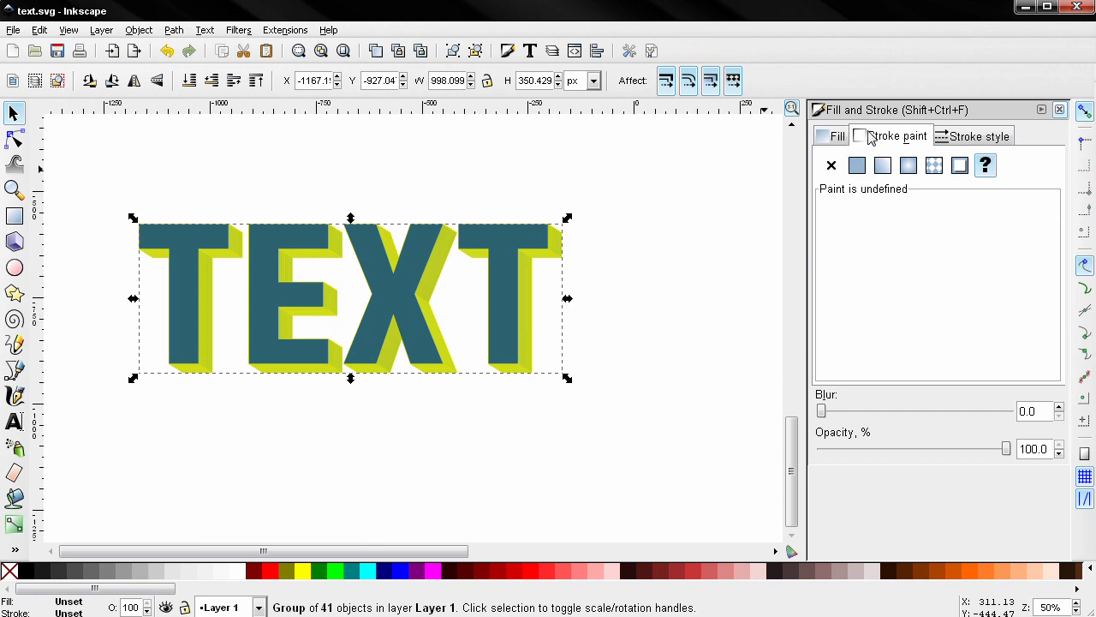
Step: Give the 41-path extrusion group a flat bright yellow fill, then deselect it
left_click(837, 136)
left_click(858, 168)
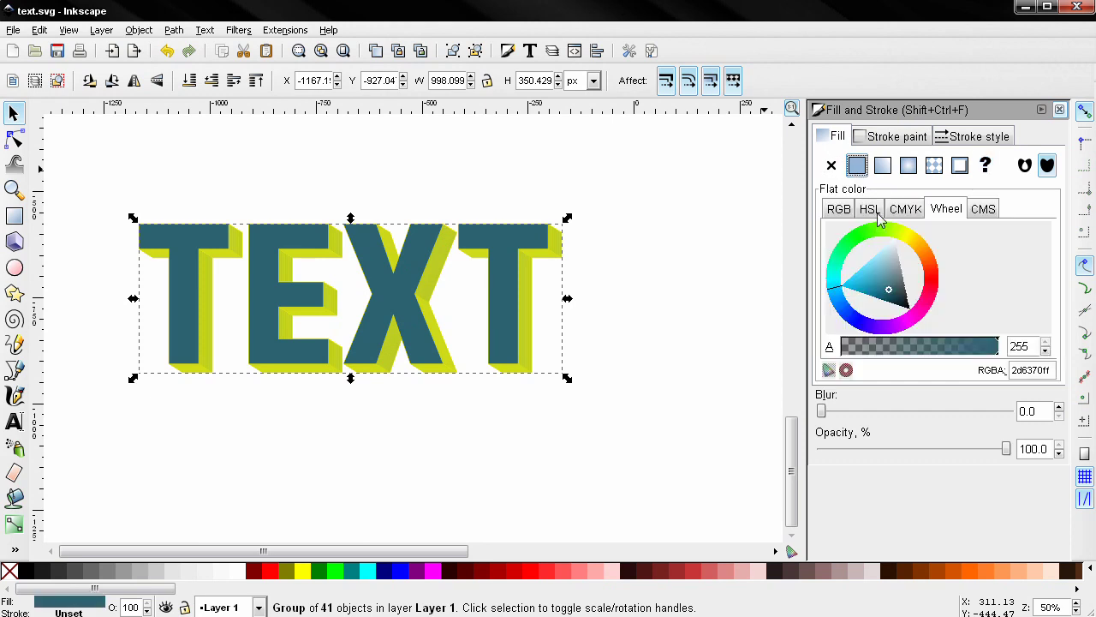
left_click(565, 269)
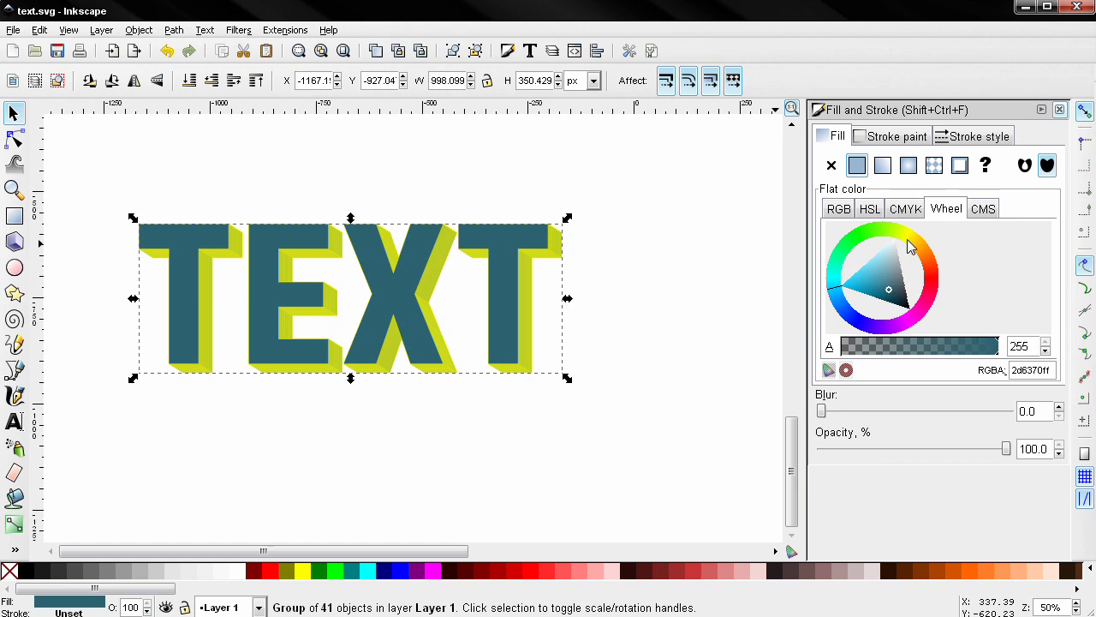
left_click(911, 246)
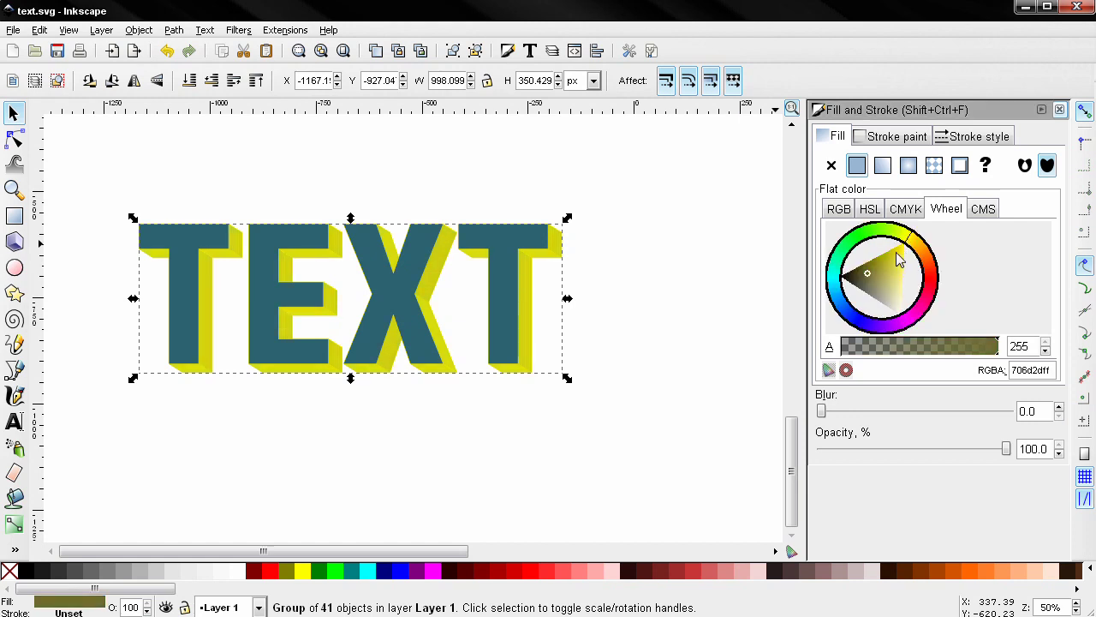
left_click_drag(899, 260, 906, 245)
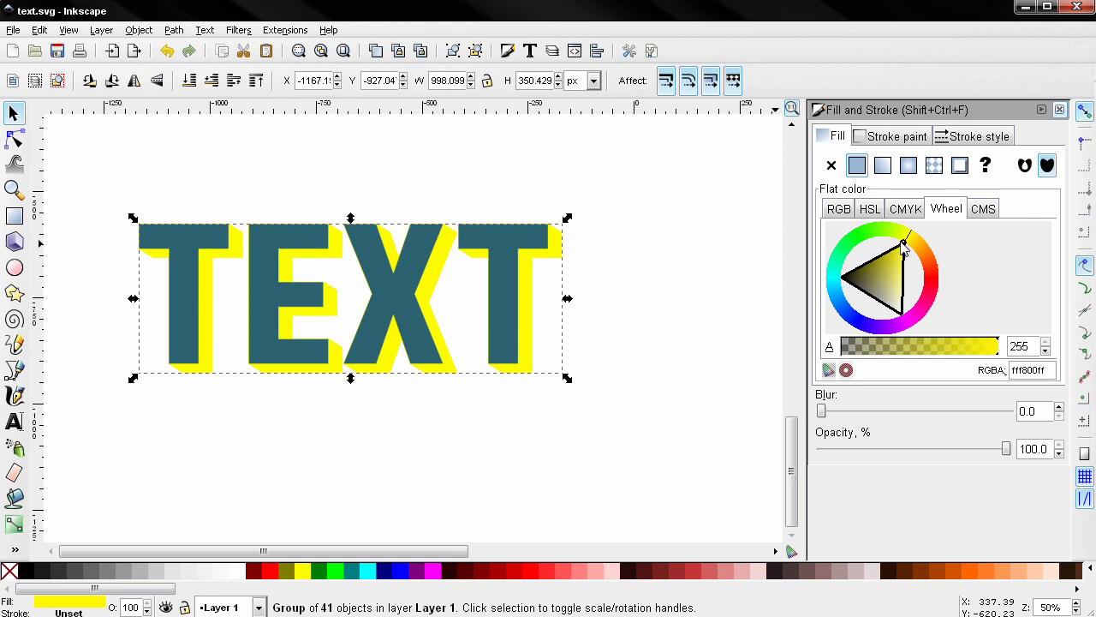
left_click(893, 139)
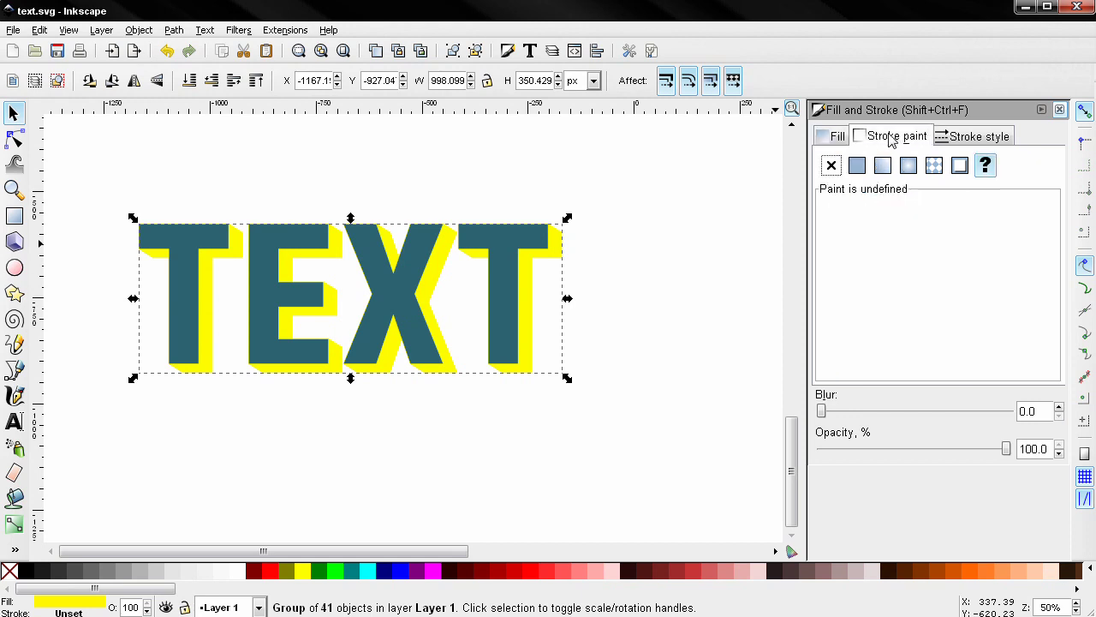
left_click(837, 137)
left_click(682, 244)
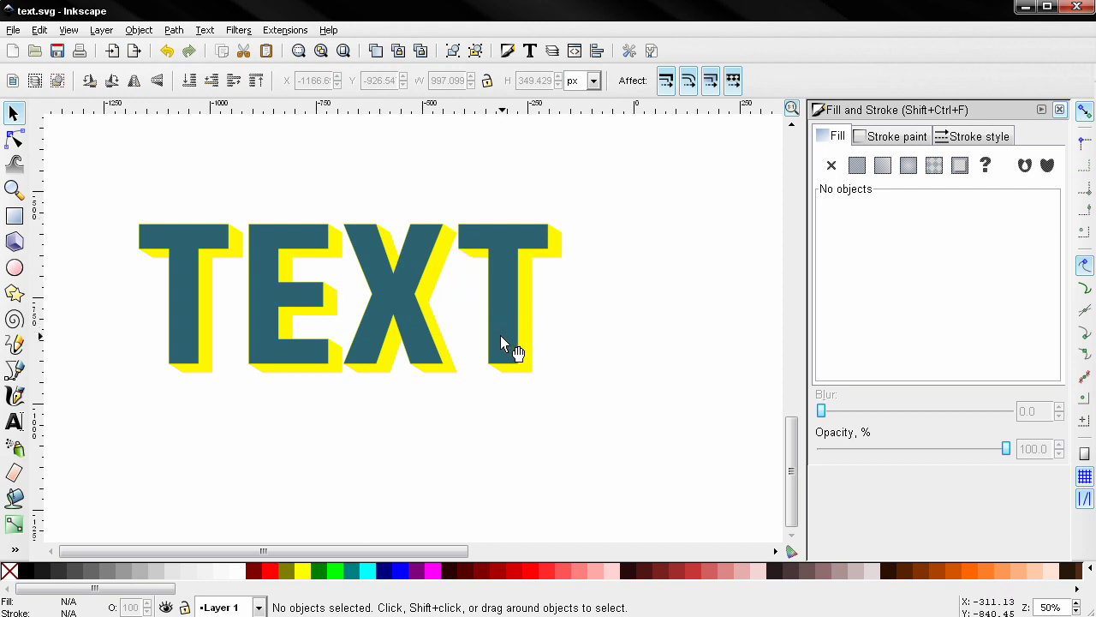
Step: Set the front TEXT face's stroke paint to none
left_click(407, 292)
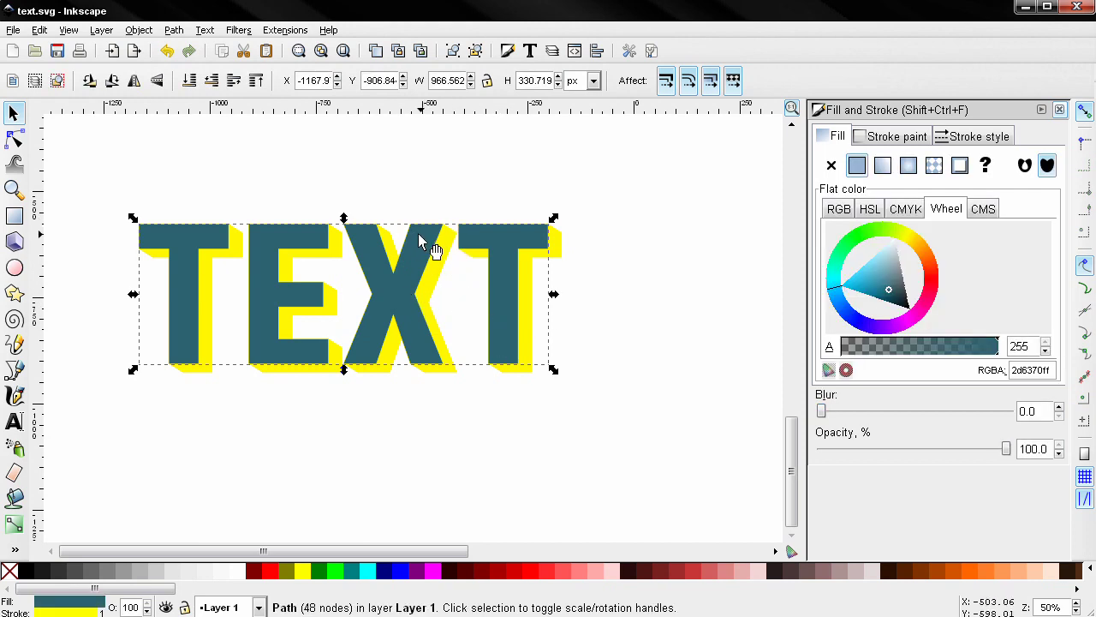
left_click(888, 137)
left_click(835, 280)
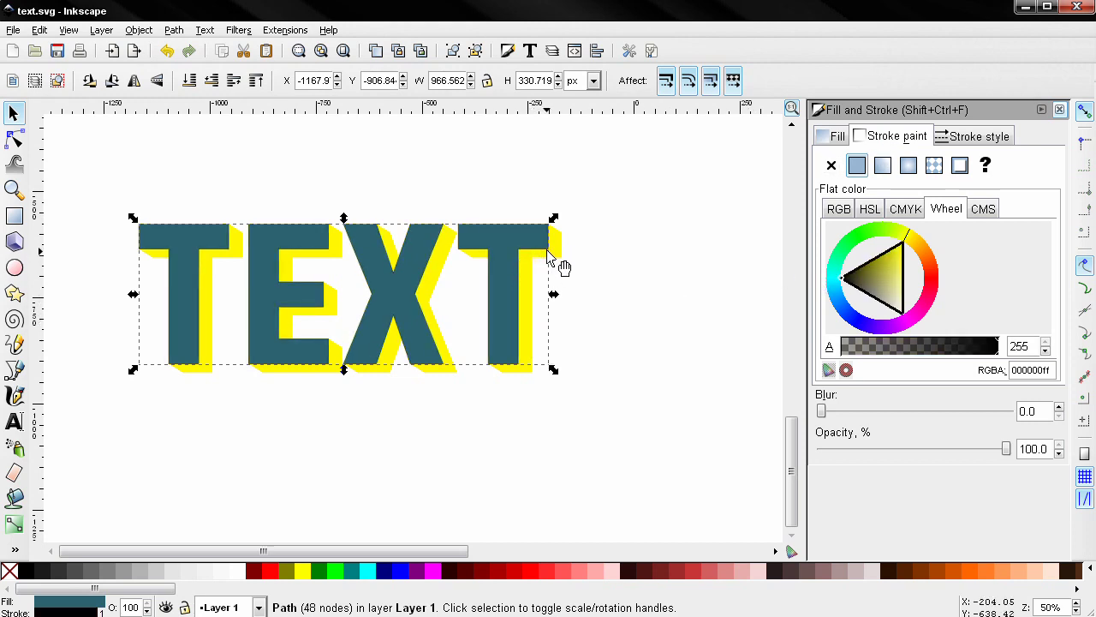
left_click(831, 167)
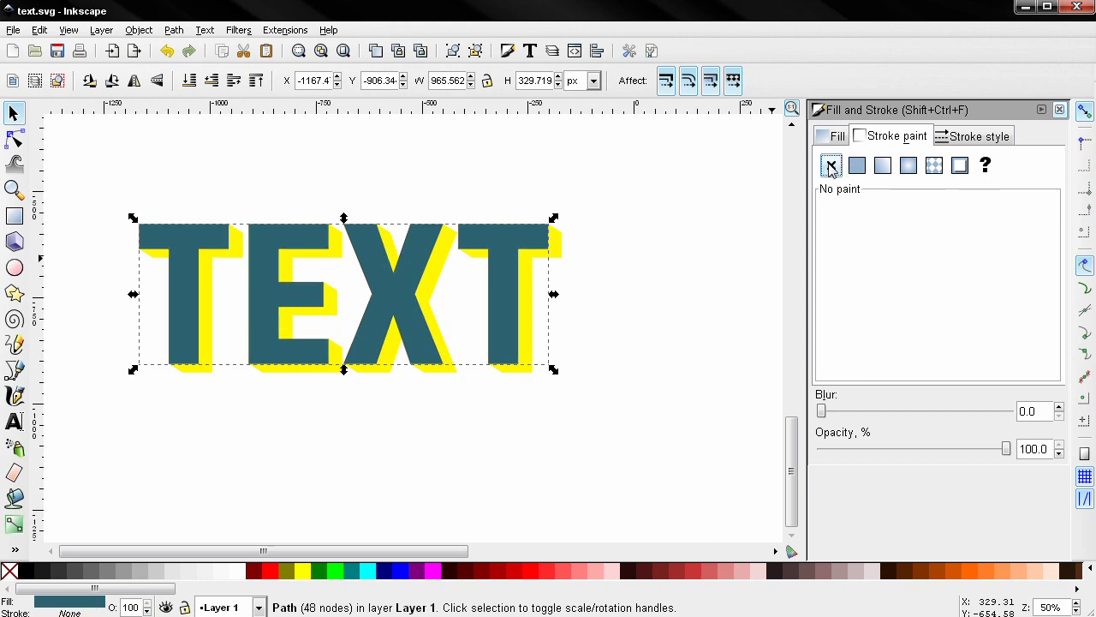
left_click(699, 246)
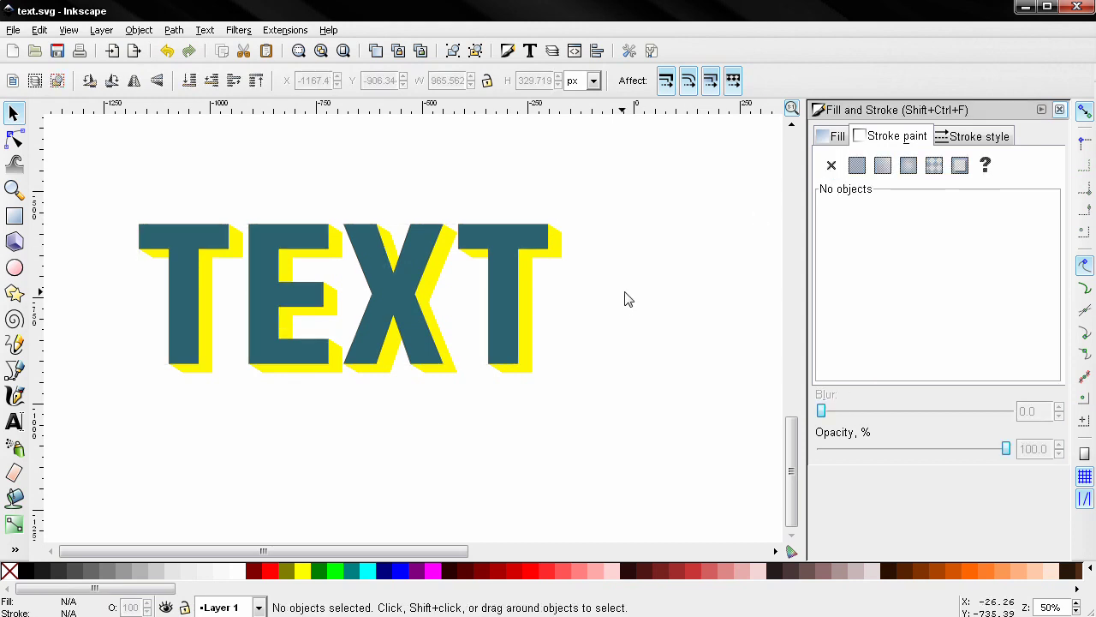
Step: Lighten the front TEXT face's fill to a brighter teal
left_click(399, 295)
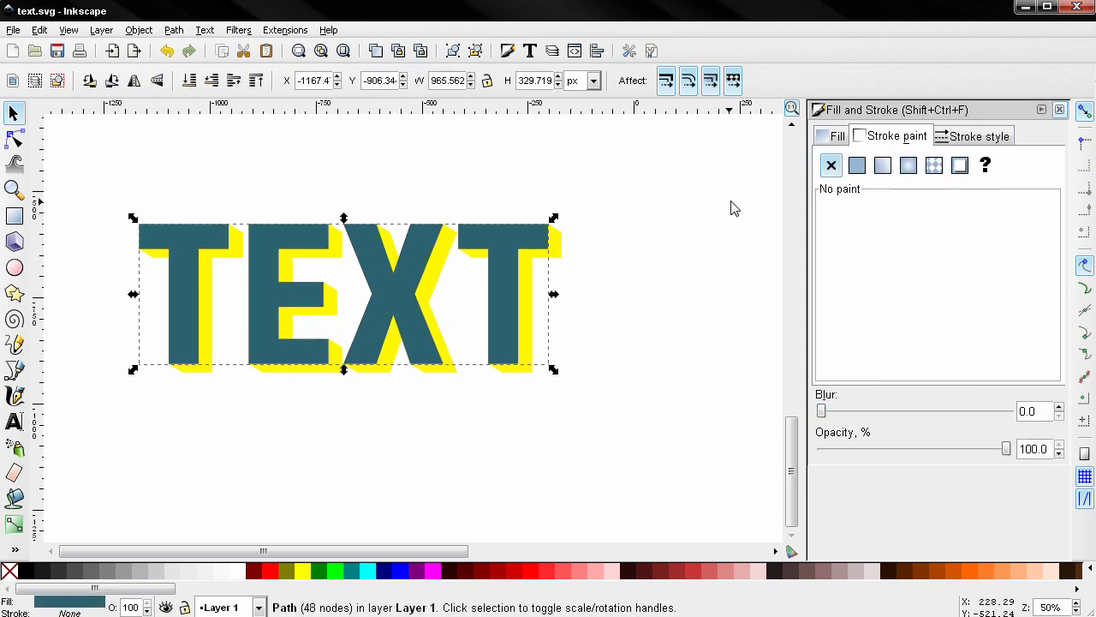
left_click(835, 137)
mouse_move(859, 287)
left_mouse_down()
mouse_move(875, 270)
mouse_move(878, 306)
mouse_move(880, 293)
left_mouse_up()
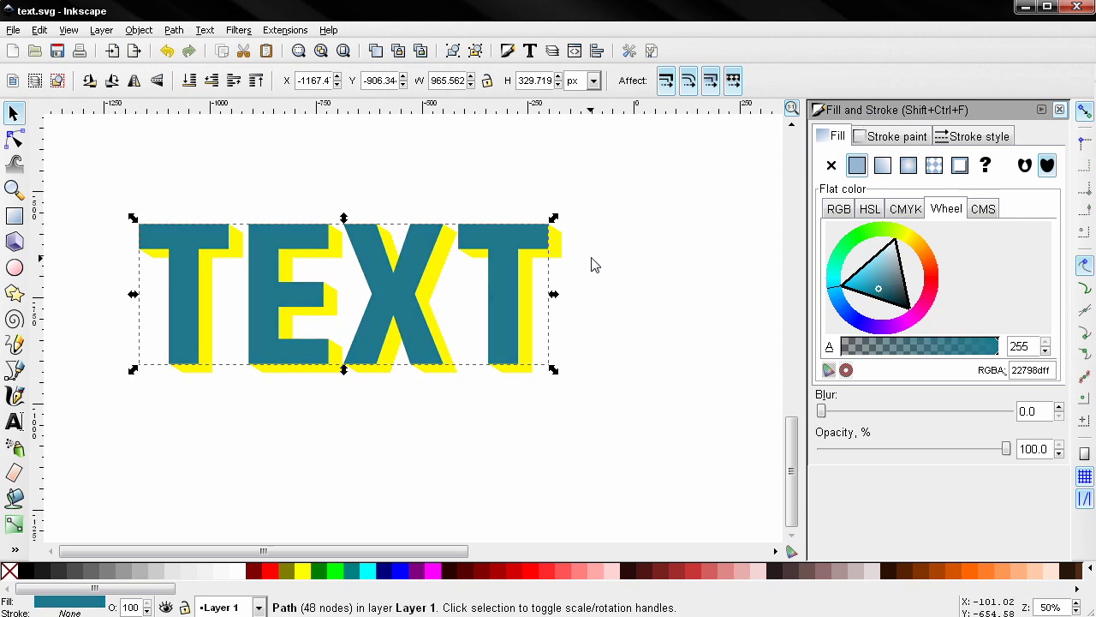
Step: Shift the extrusion group's fill hue from yellow to coral-orange, then deselect
left_click(559, 255)
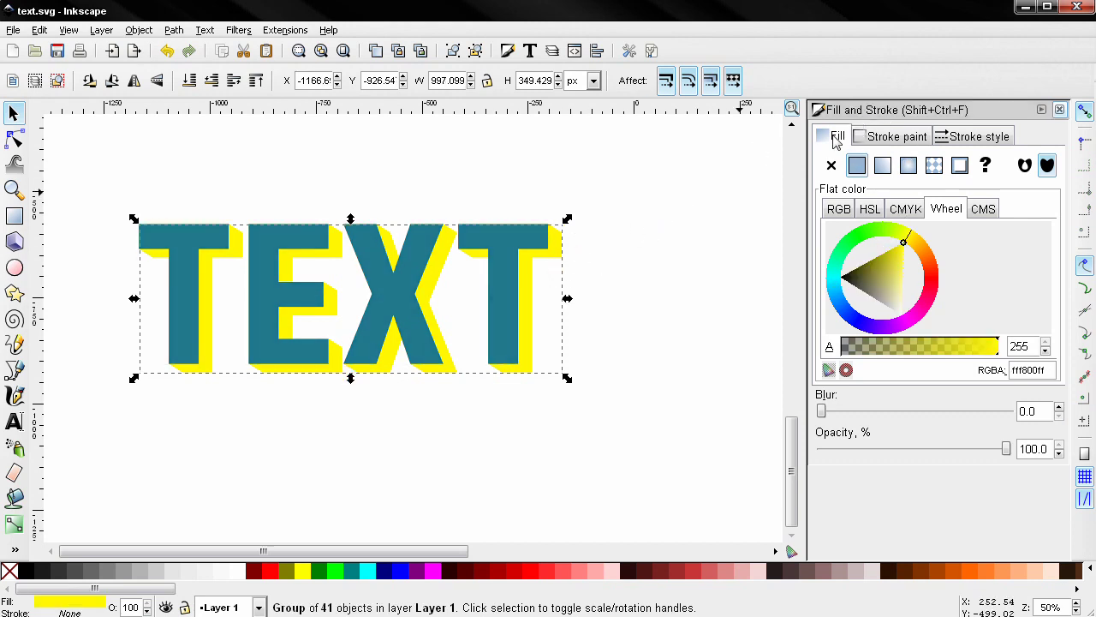
left_click(887, 273)
mouse_move(887, 272)
left_mouse_down()
mouse_move(904, 291)
mouse_move(933, 272)
left_mouse_up()
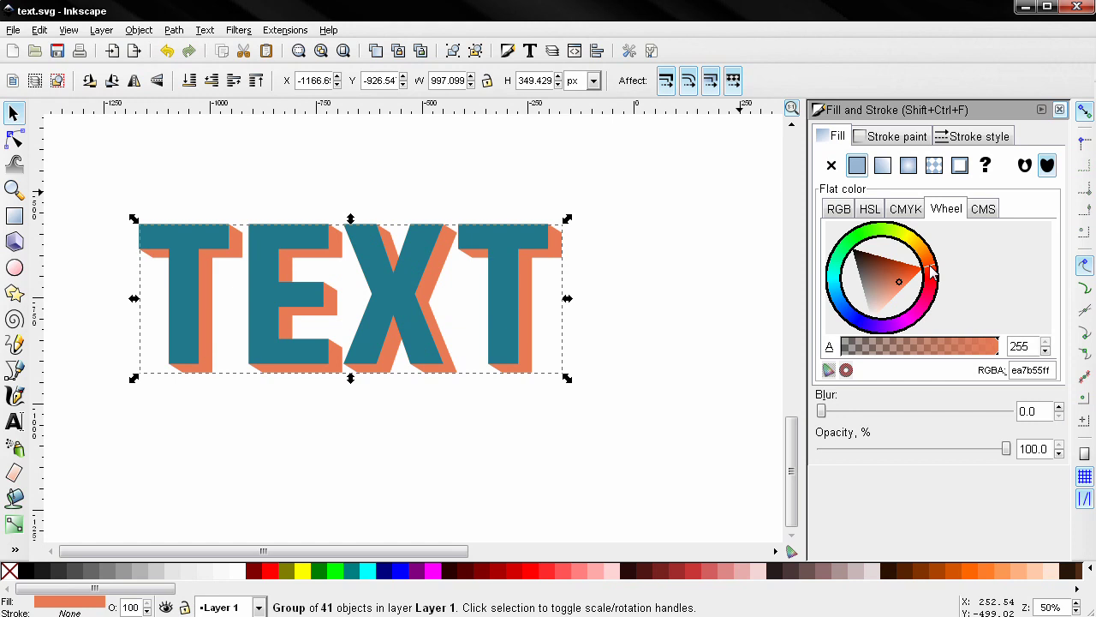
left_click(727, 273)
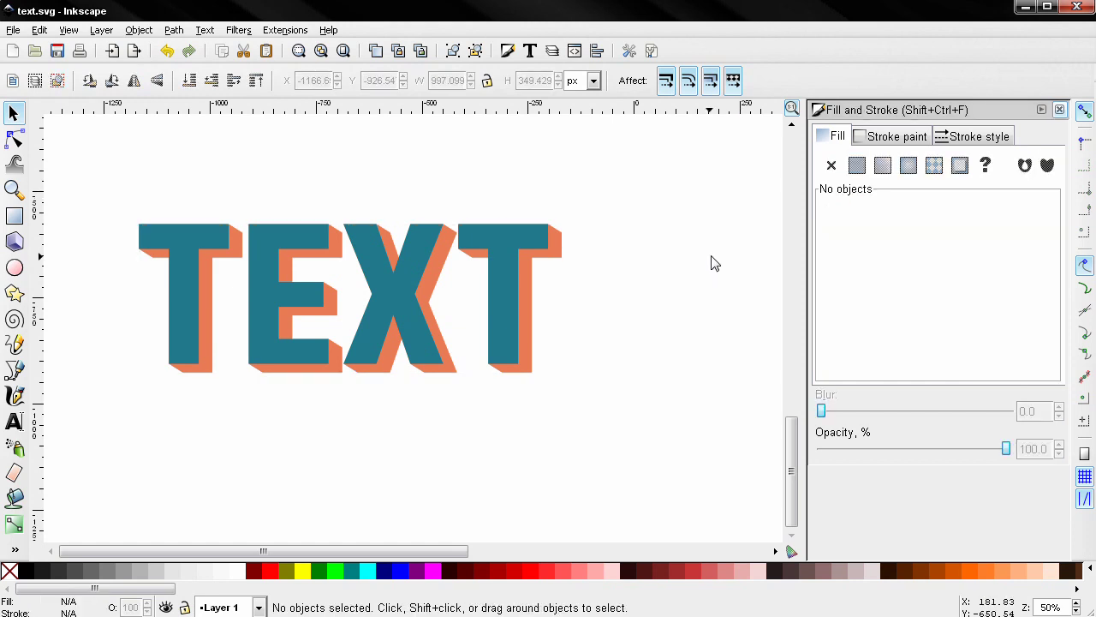